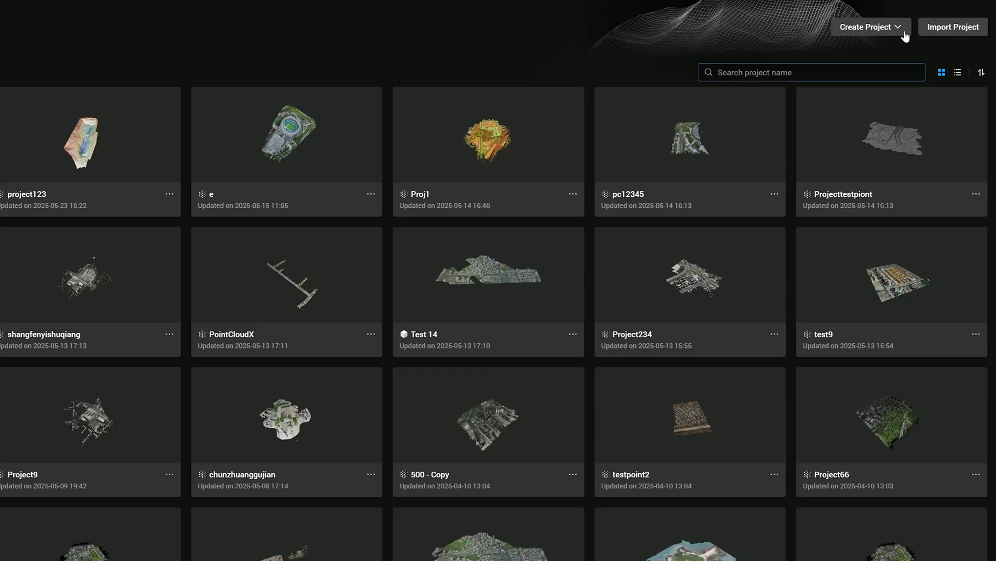
# Create point cloud project Project5 in F:/Project/Modify from cloud_merged.las
pyautogui.click(883, 29)
pyautogui.click(883, 90)
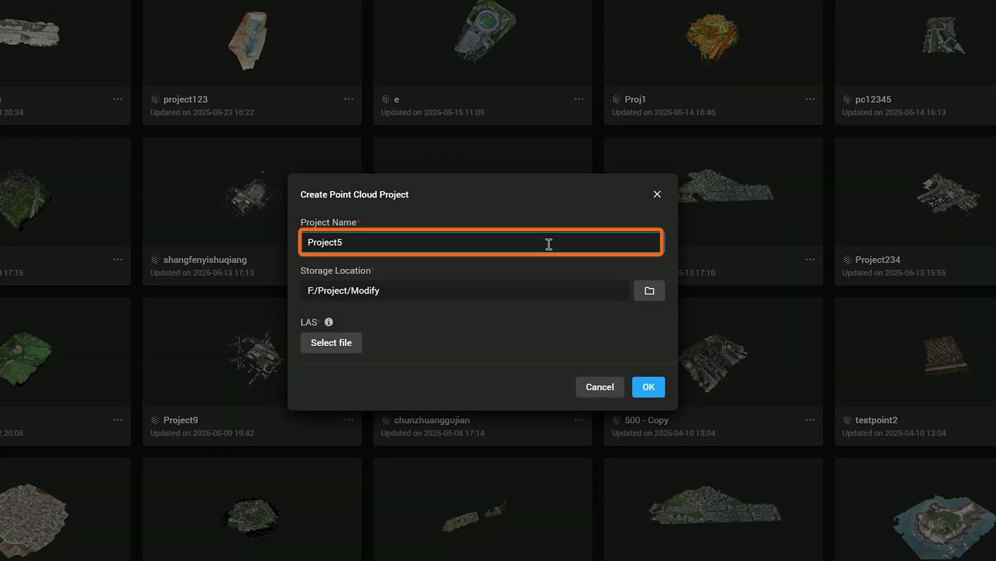
pyautogui.click(569, 294)
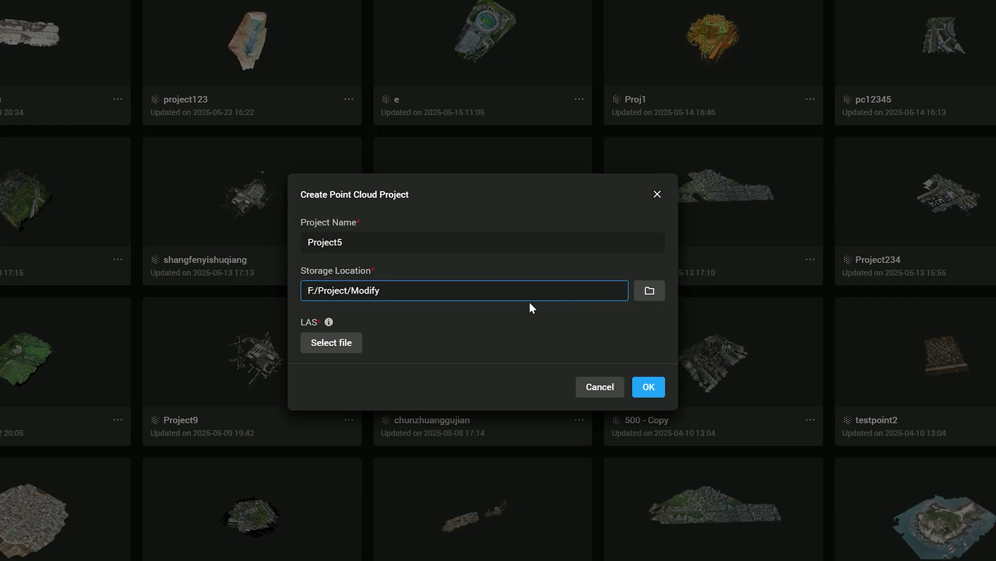
pyautogui.click(358, 351)
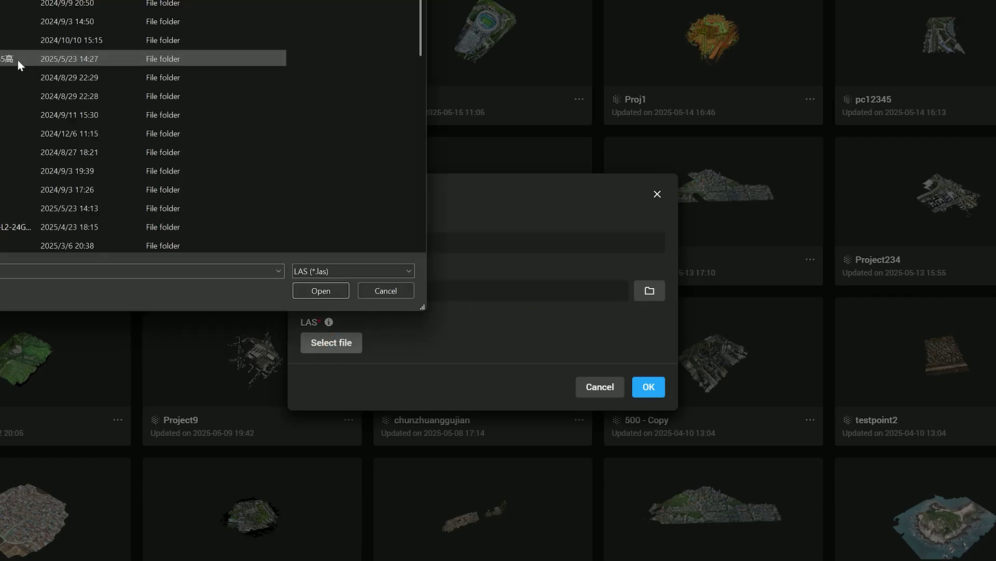
pyautogui.click(330, 294)
pyautogui.click(646, 404)
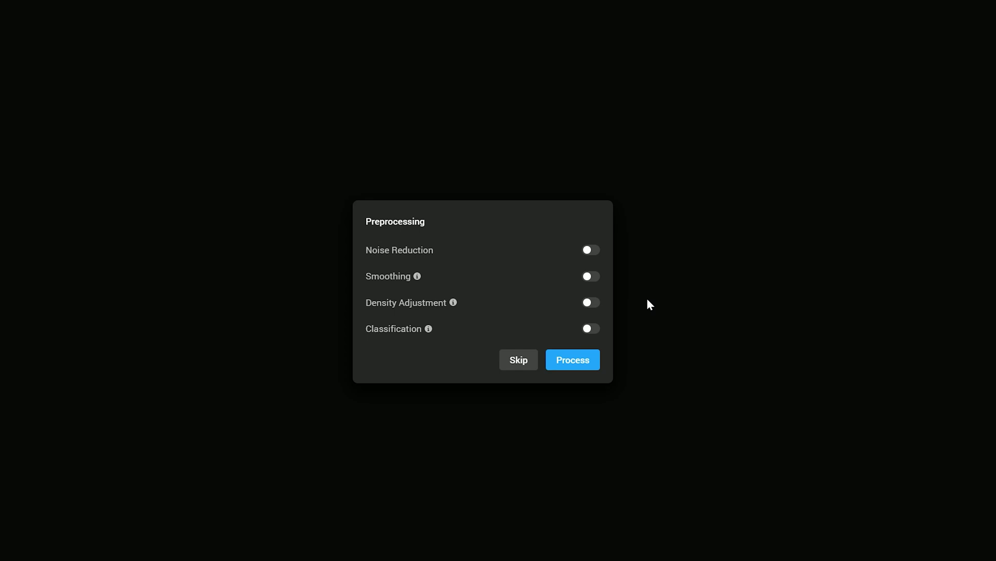
# Run preprocessing with noise reduction, smoothing, 10 cm By Distance density adjustment and all-class classification
pyautogui.click(592, 251)
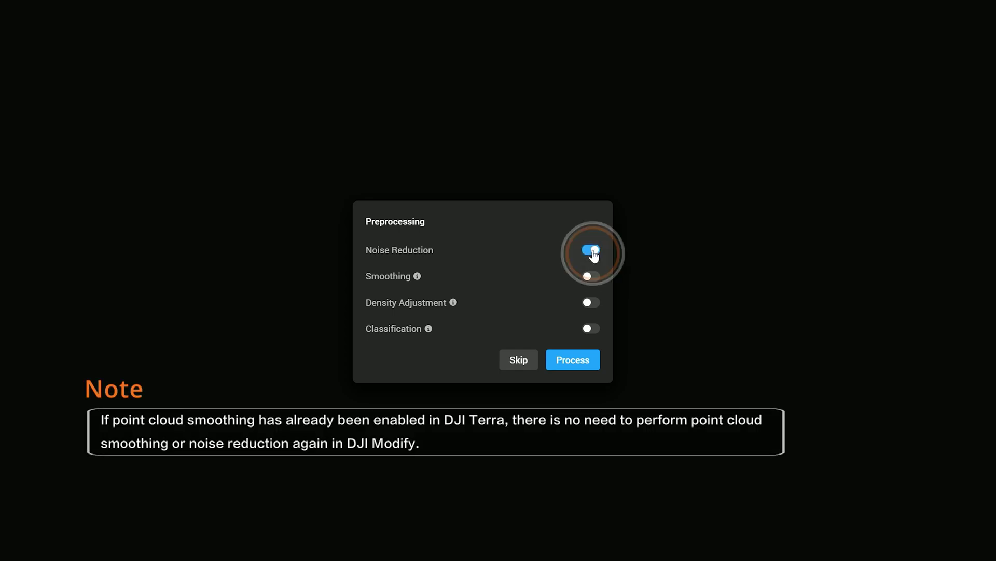
pyautogui.click(596, 282)
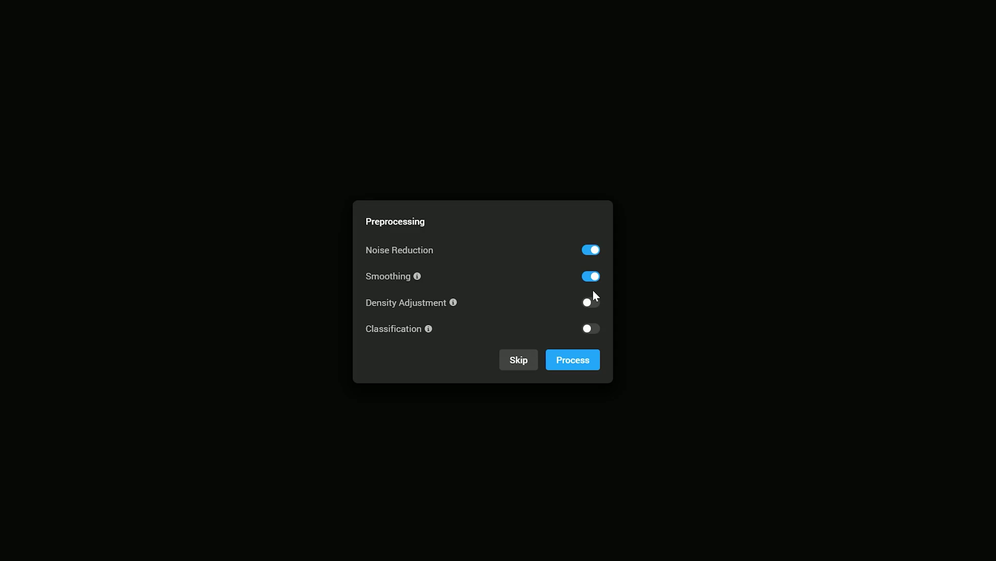
pyautogui.click(592, 305)
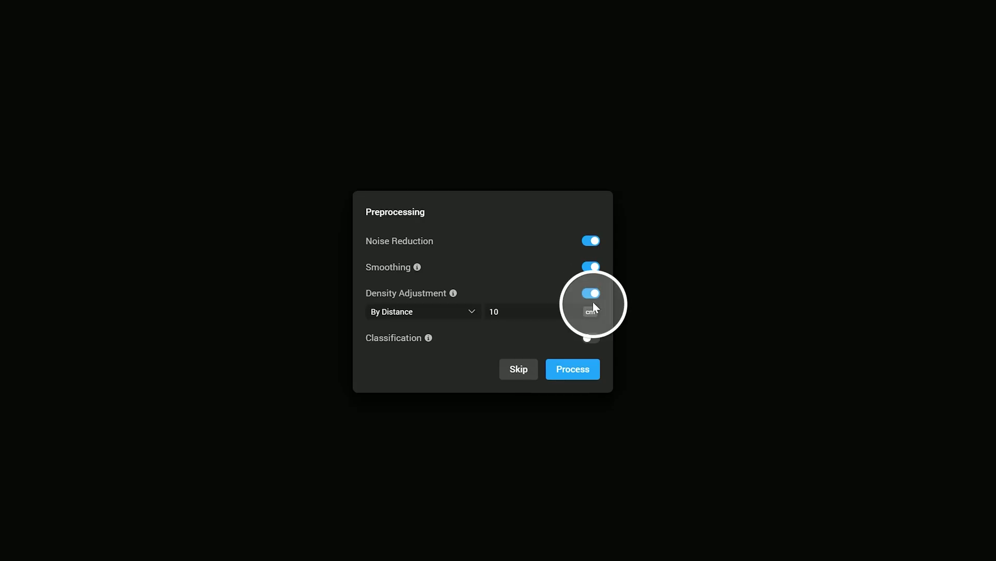
pyautogui.click(471, 315)
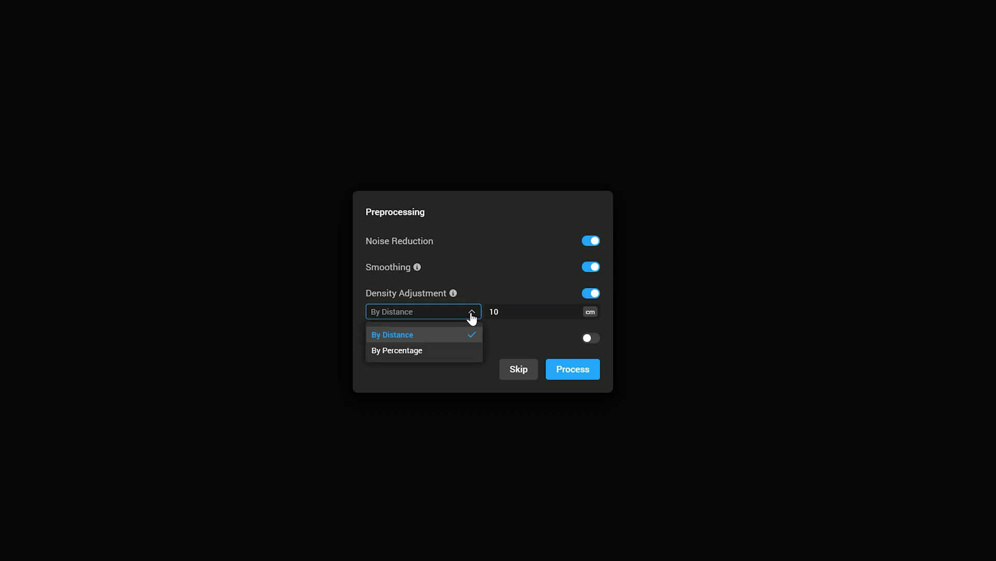
pyautogui.click(471, 316)
pyautogui.click(592, 338)
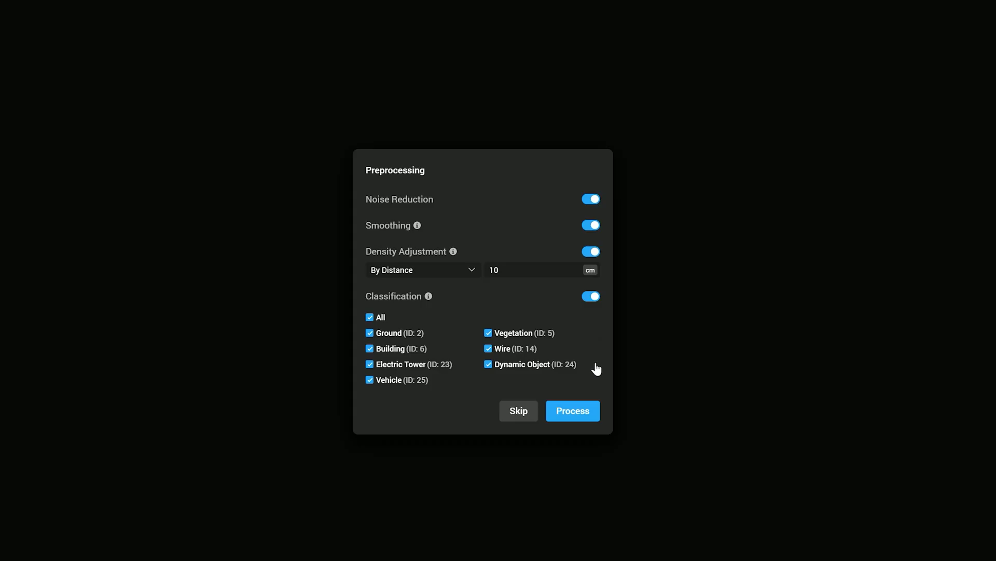
pyautogui.click(591, 419)
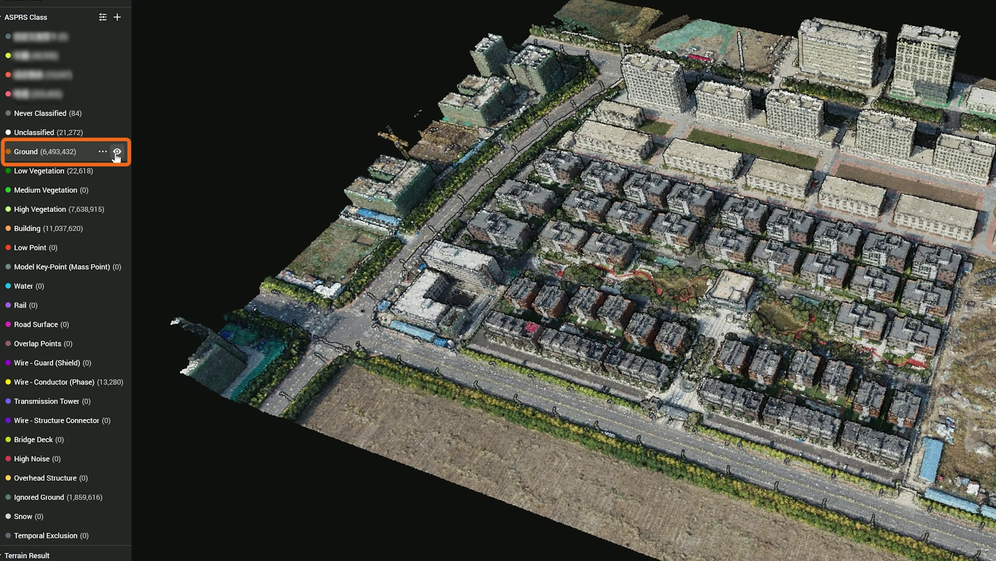
# Hide every ASPRS class except Ground and Ignored Ground
pyautogui.click(103, 225)
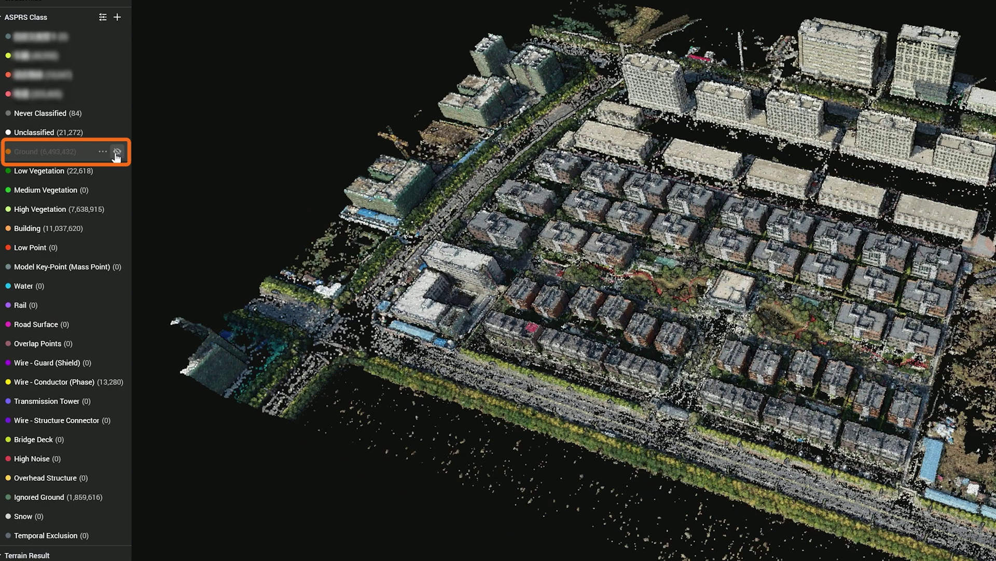
pyautogui.click(117, 152)
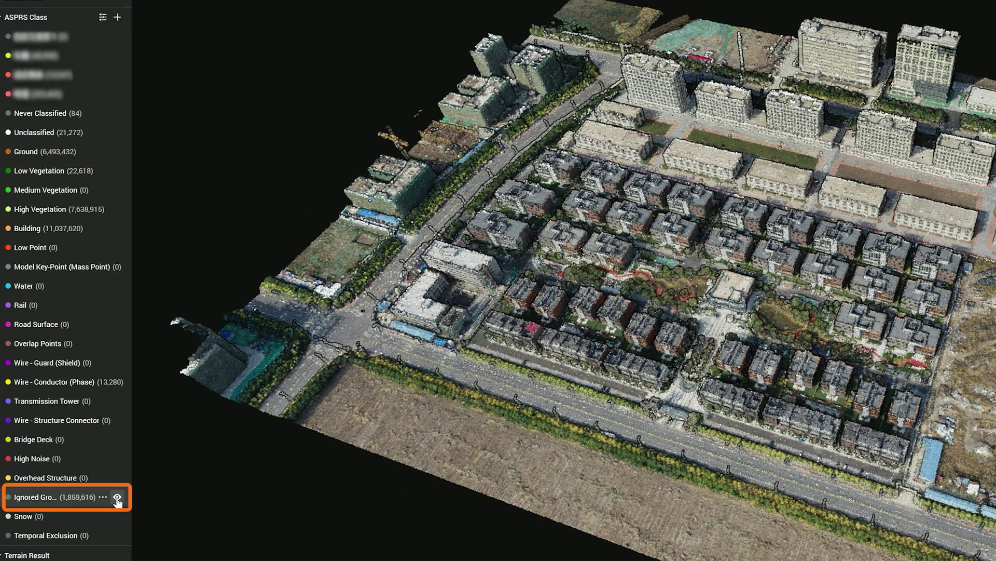
pyautogui.click(117, 497)
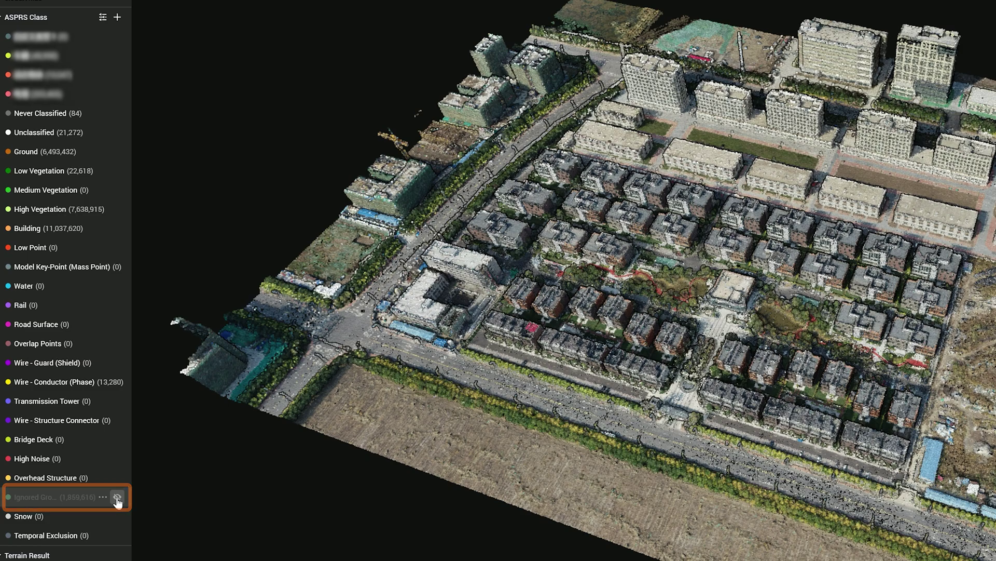
pyautogui.click(117, 497)
pyautogui.click(89, 17)
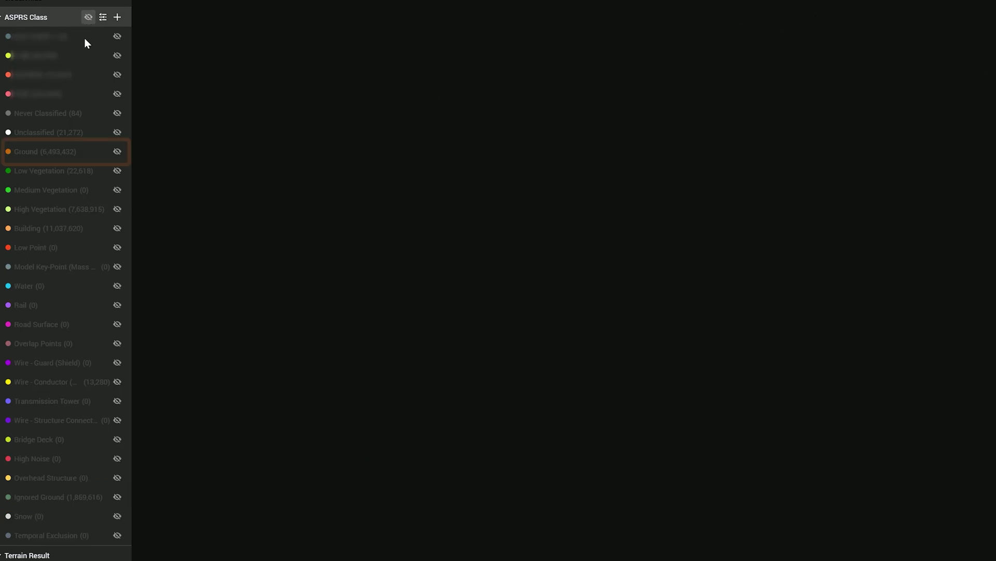
pyautogui.click(118, 151)
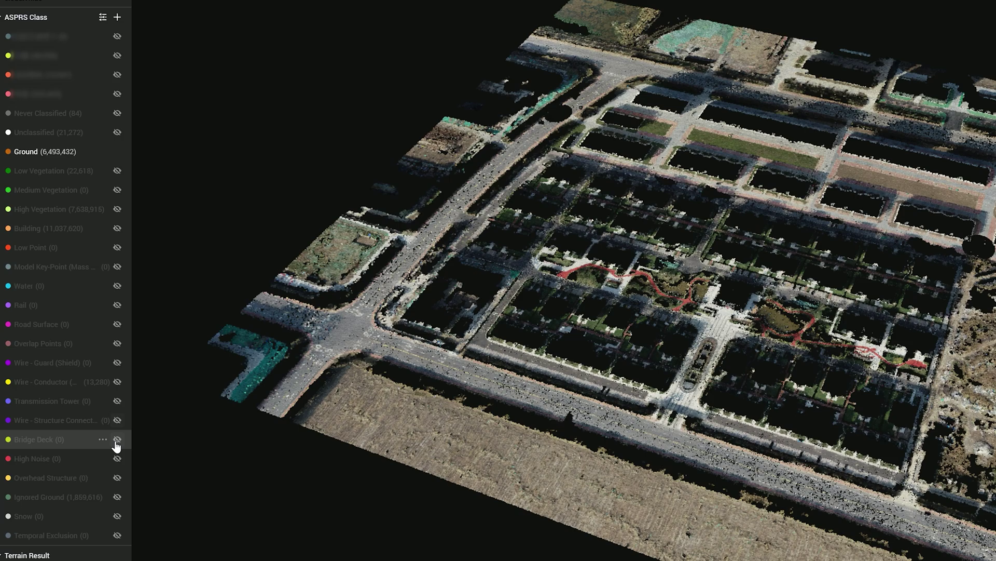
pyautogui.click(117, 497)
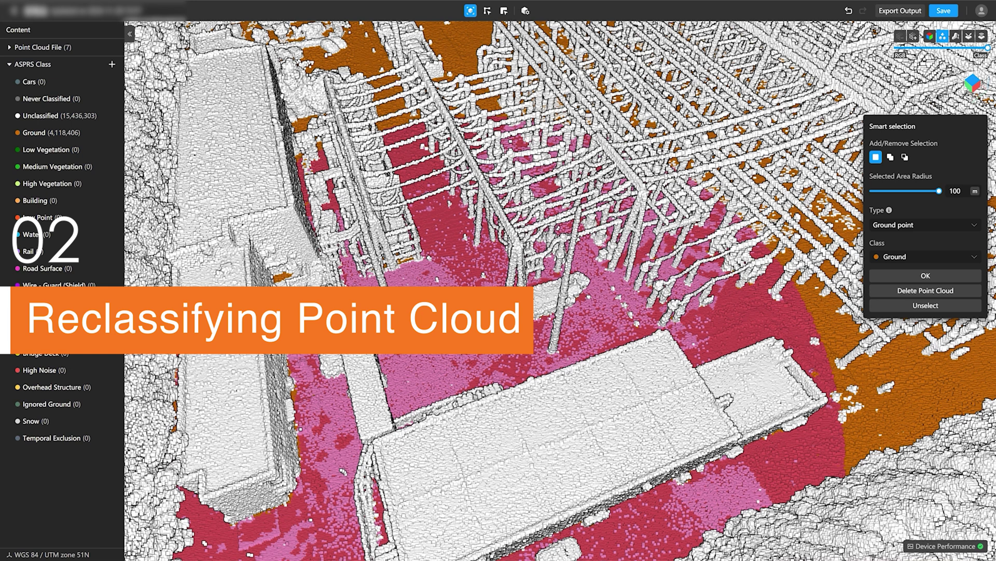
pyautogui.rightClick(534, 319)
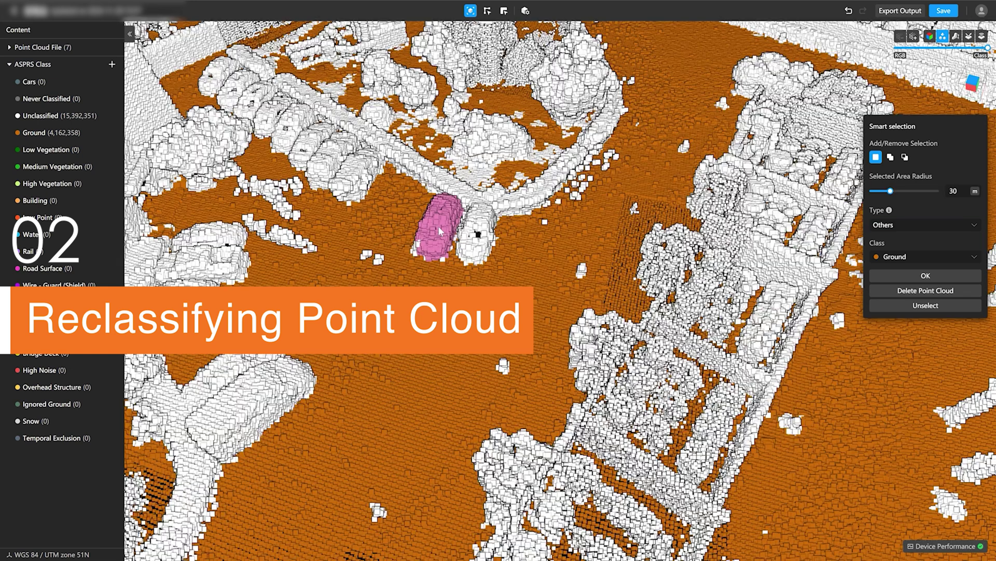
# Reassign the selected car's points to the Cars class
pyautogui.rightClick(438, 226)
pyautogui.moveTo(454, 240)
pyautogui.click(522, 238)
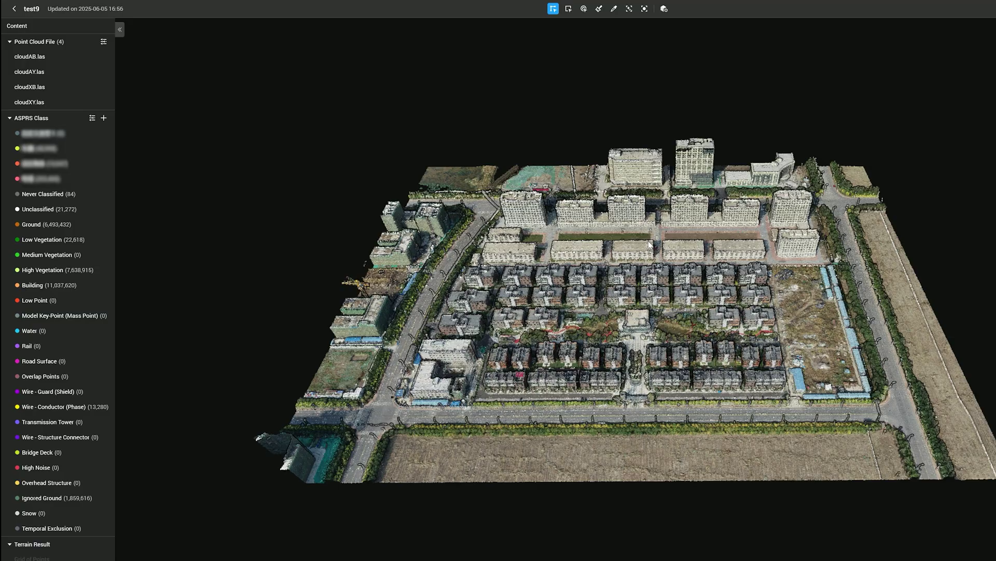
pyautogui.scroll(2, 650, 244)
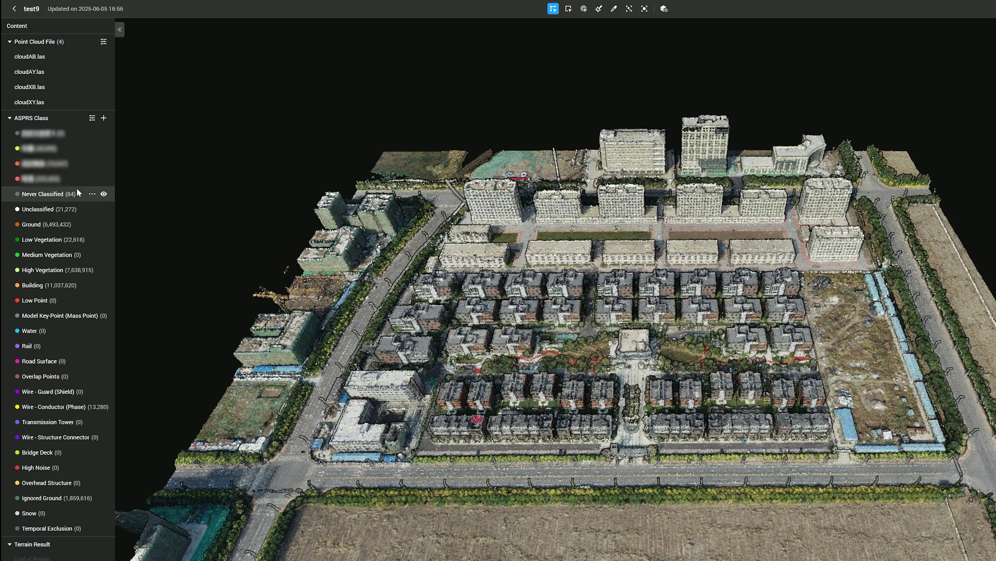
# Choose the Terrain Filter for automatic ASPRS class reclassification
pyautogui.click(93, 120)
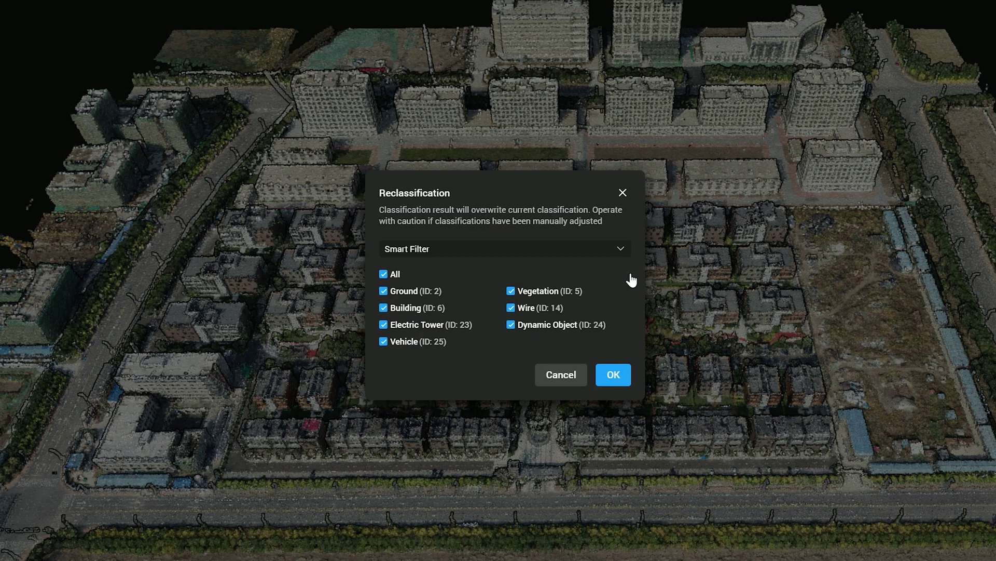
pyautogui.click(621, 250)
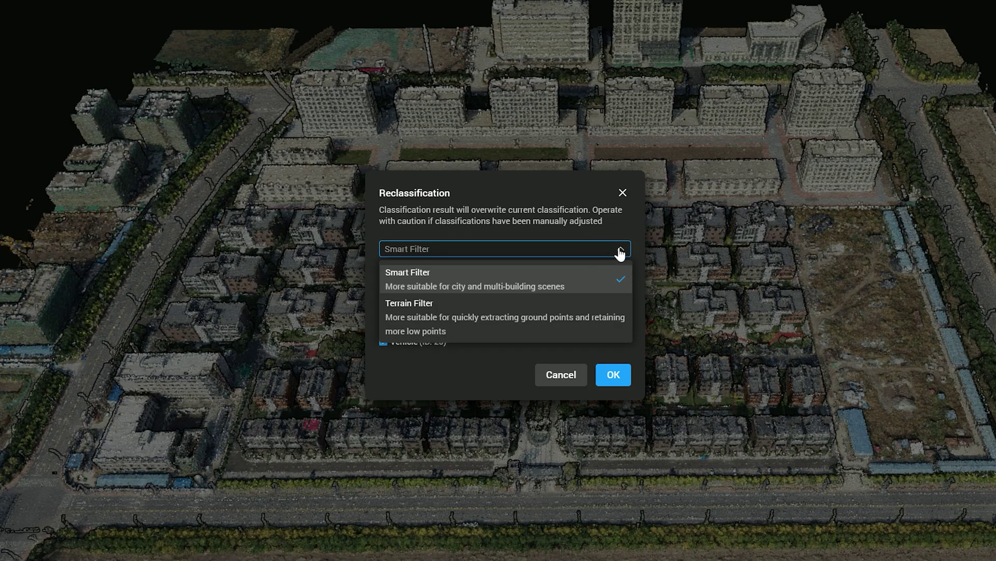
pyautogui.click(604, 315)
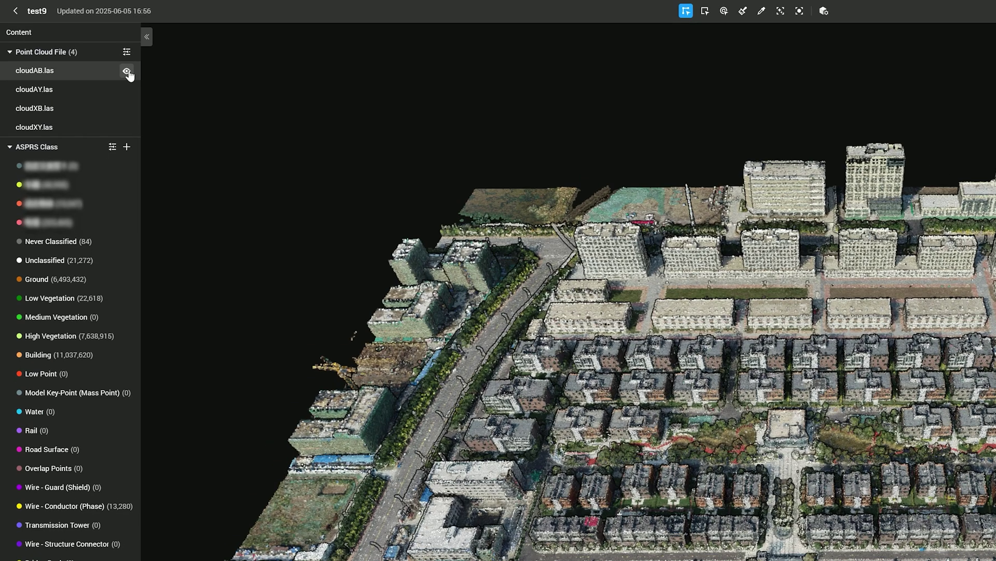
# Toggle the cloudAB.las, cloudAY.las and cloudXB.las tiles off and back to visible
pyautogui.click(127, 72)
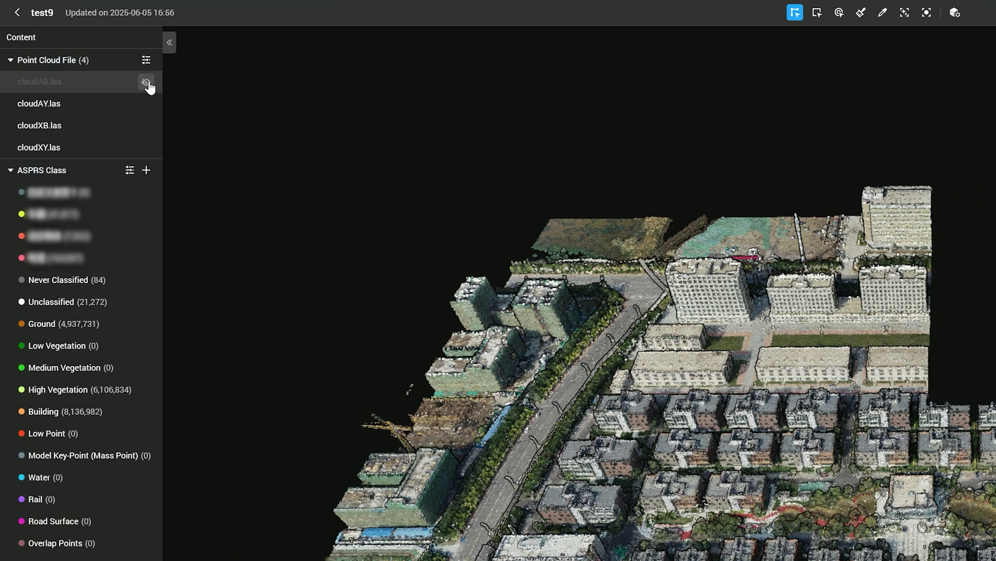
pyautogui.moveTo(127, 92)
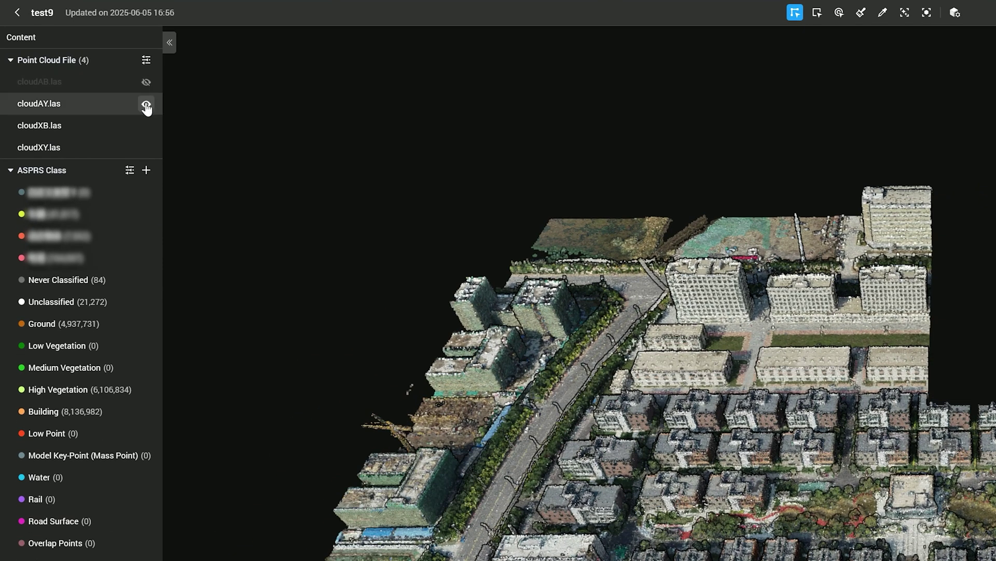
pyautogui.click(147, 105)
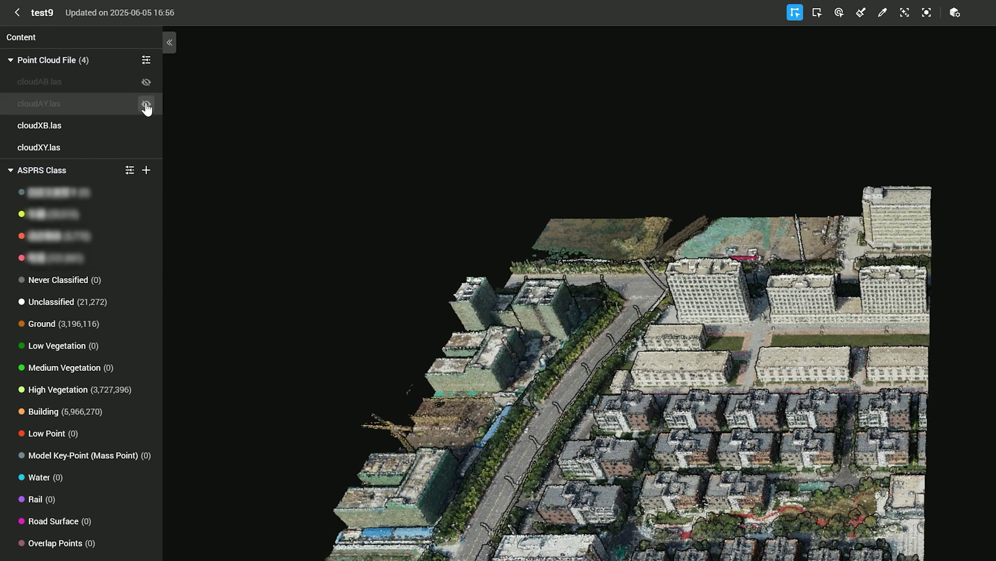
pyautogui.click(147, 126)
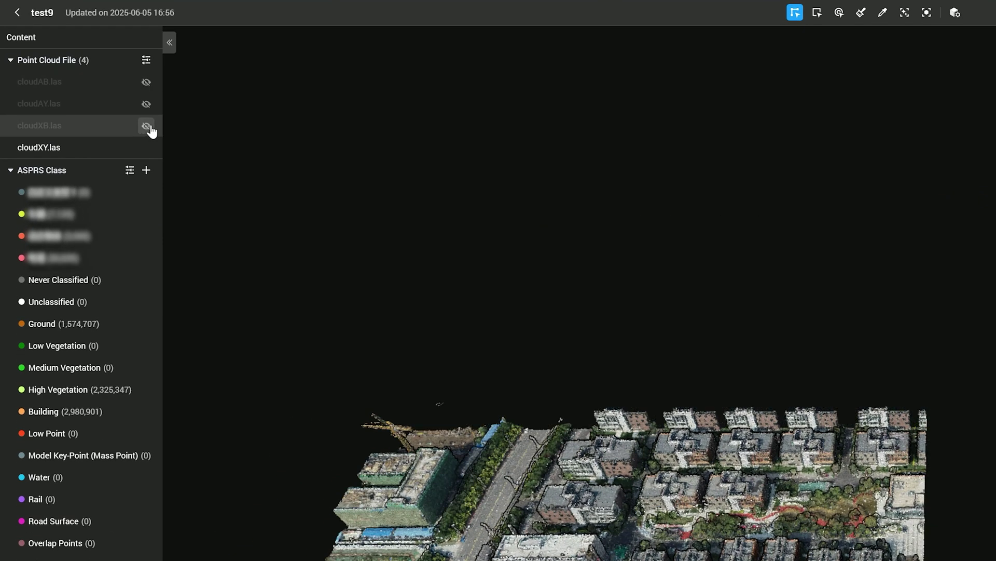
pyautogui.click(147, 127)
pyautogui.click(146, 104)
pyautogui.click(146, 82)
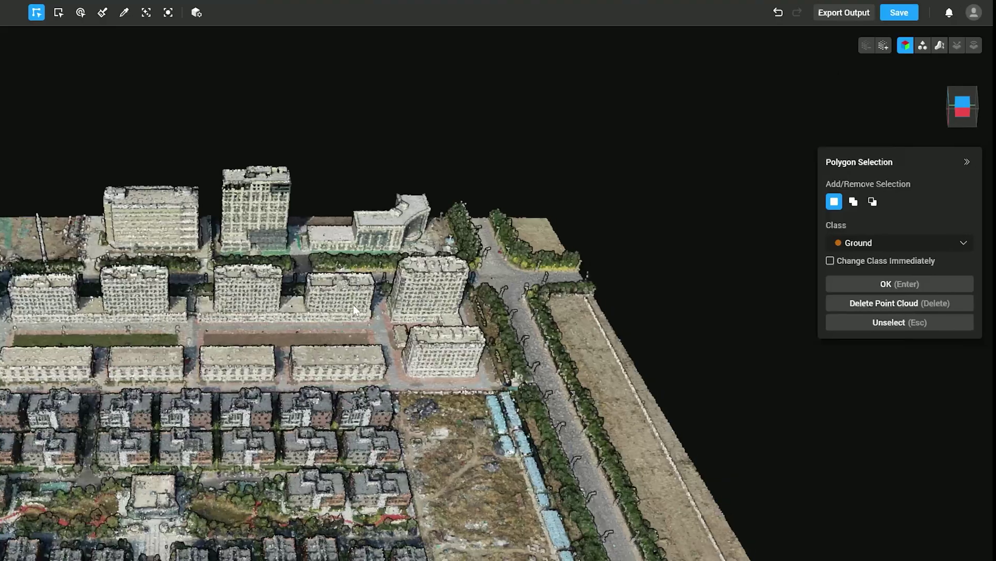
# Compare larger and smaller point sizes, ending at the smallest, with RGB colours
pyautogui.click(866, 46)
pyautogui.click(865, 48)
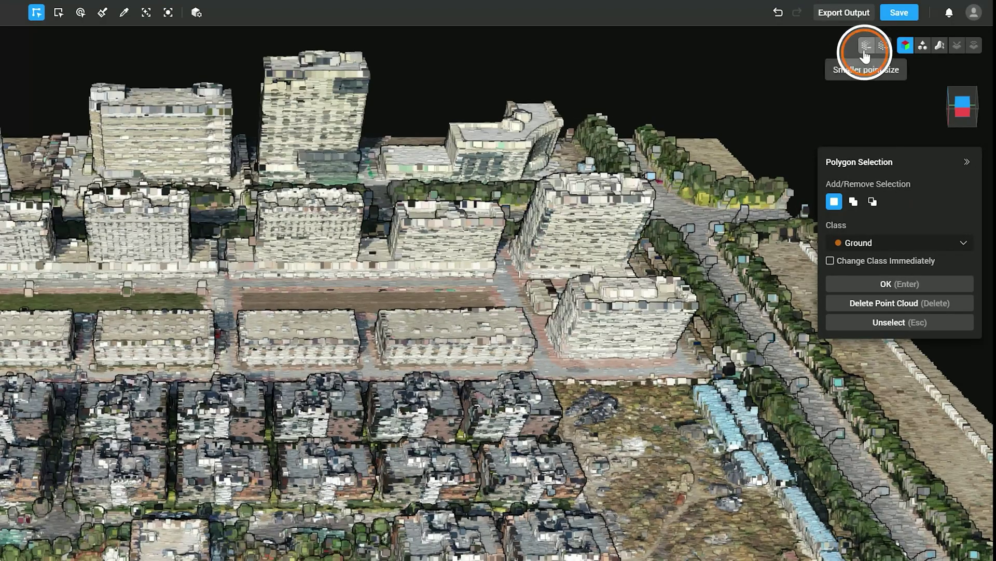
pyautogui.click(865, 47)
pyautogui.click(865, 47)
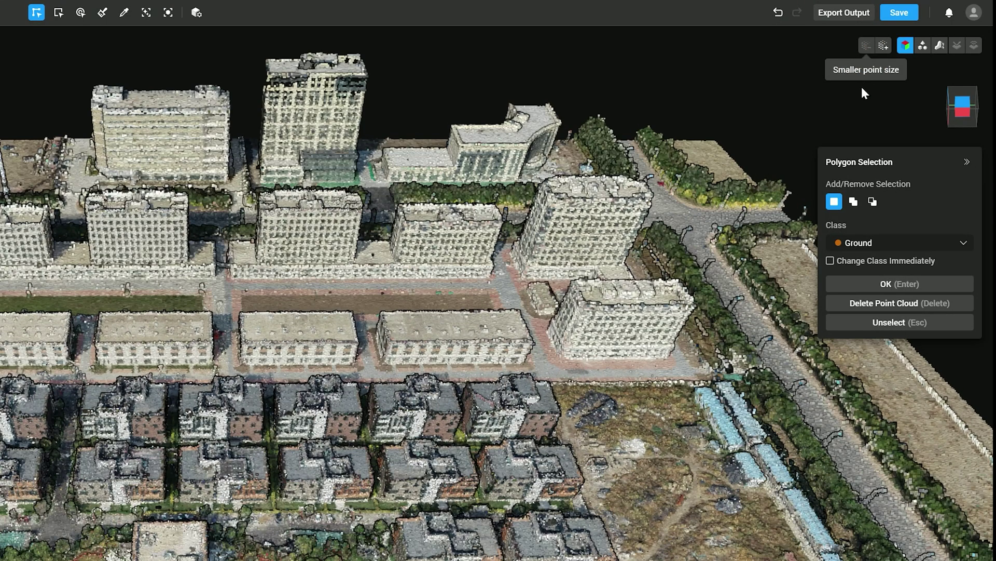
pyautogui.click(883, 47)
pyautogui.click(883, 48)
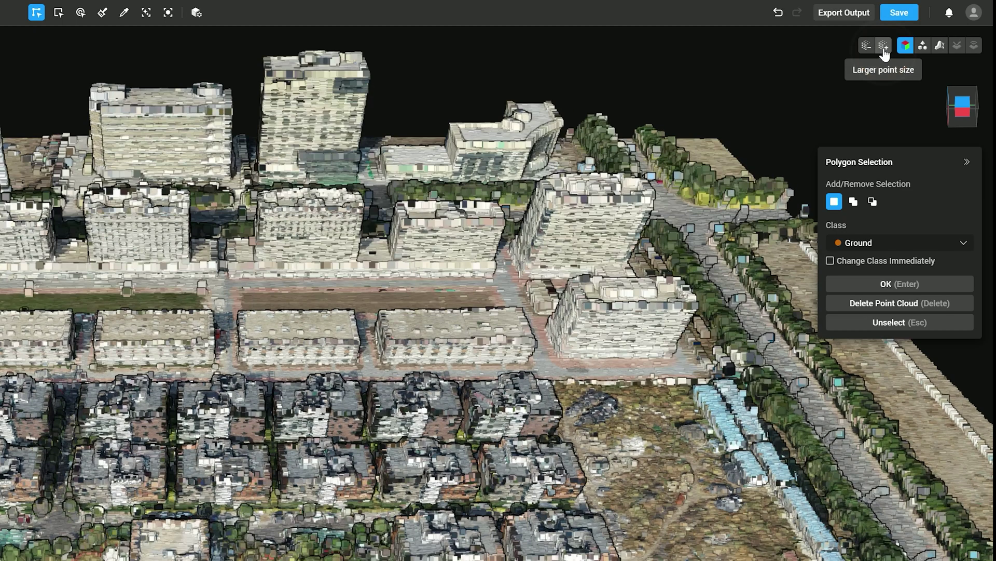
pyautogui.click(866, 47)
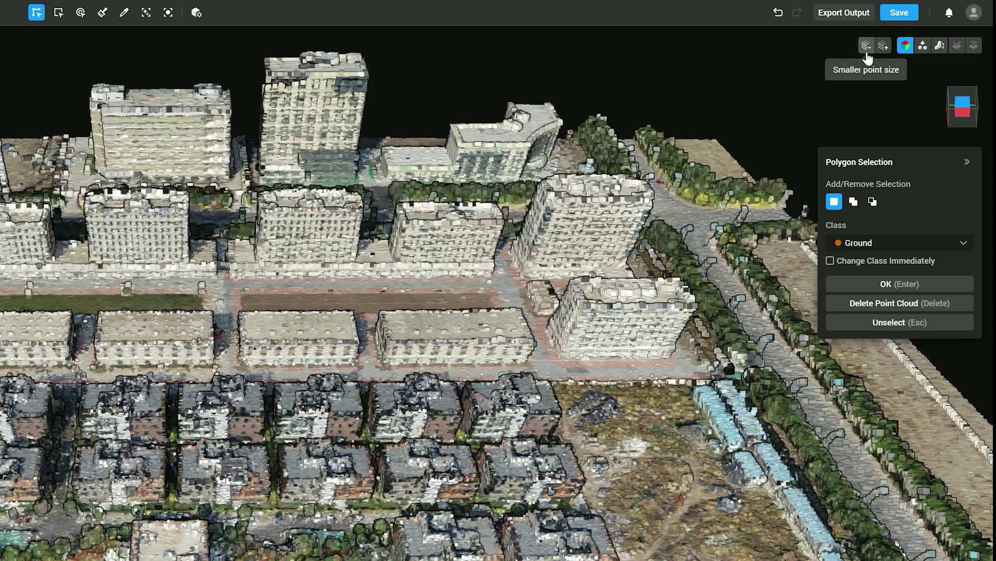
pyautogui.click(867, 47)
pyautogui.click(906, 47)
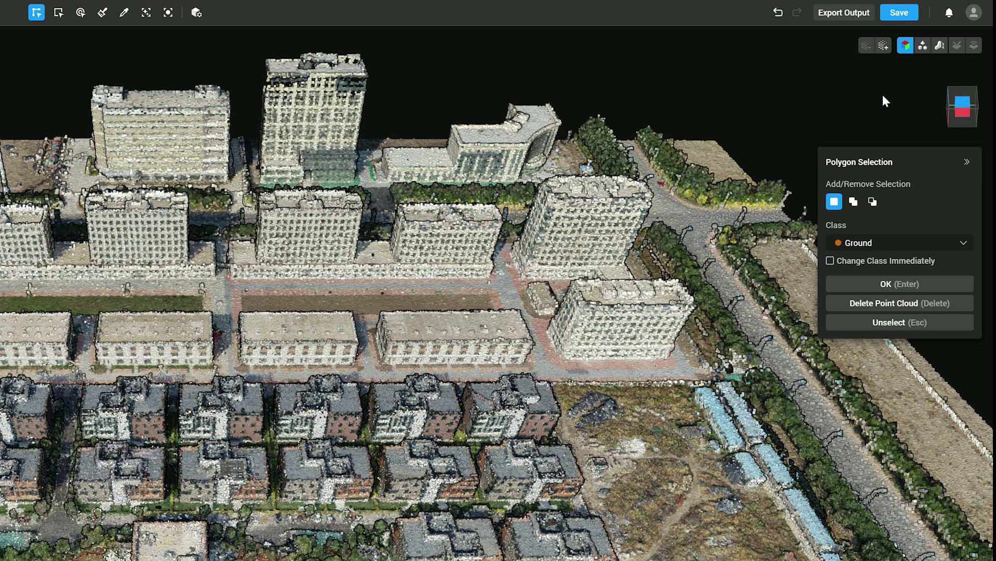
# Switch from class colouring to elevation colouring, scaled from -170 to -30
pyautogui.click(923, 47)
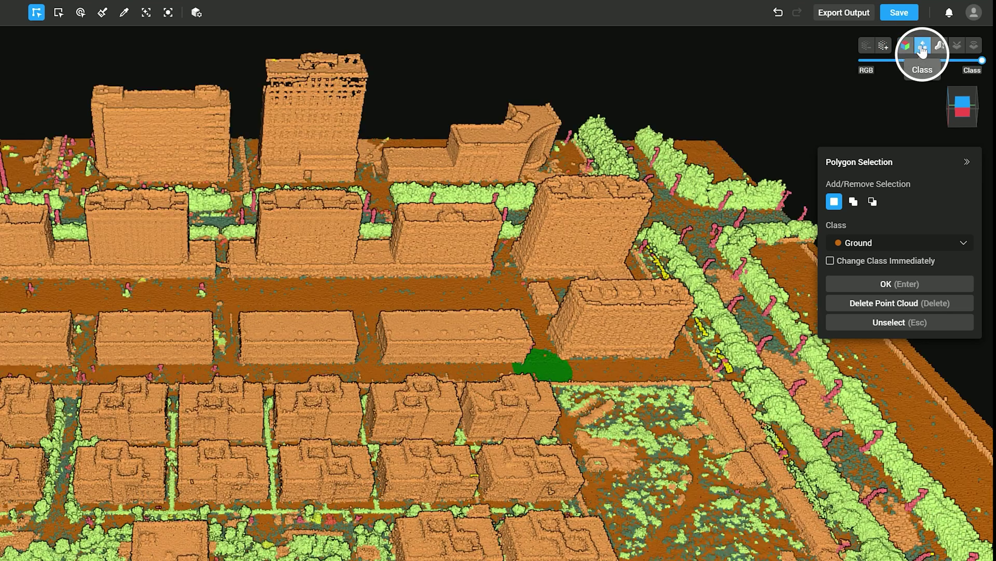
pyautogui.moveTo(980, 55); pyautogui.dragTo(917, 78)
pyautogui.click(940, 46)
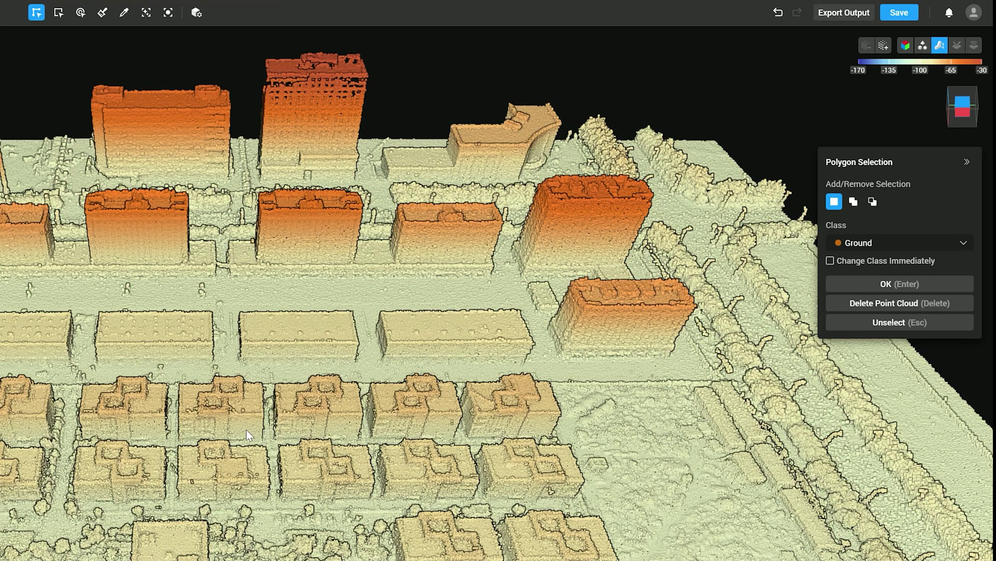
pyautogui.scroll(3, 498, 291)
# Orbit the elevation-coloured city block around the tall buildings from several angles
pyautogui.scroll(-3, 188, 443)
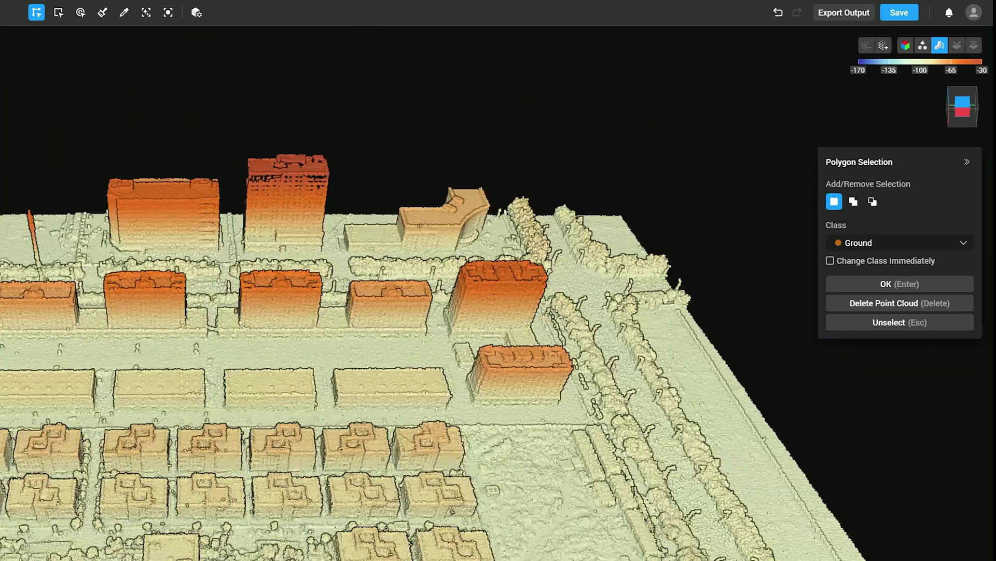
pyautogui.click(965, 105)
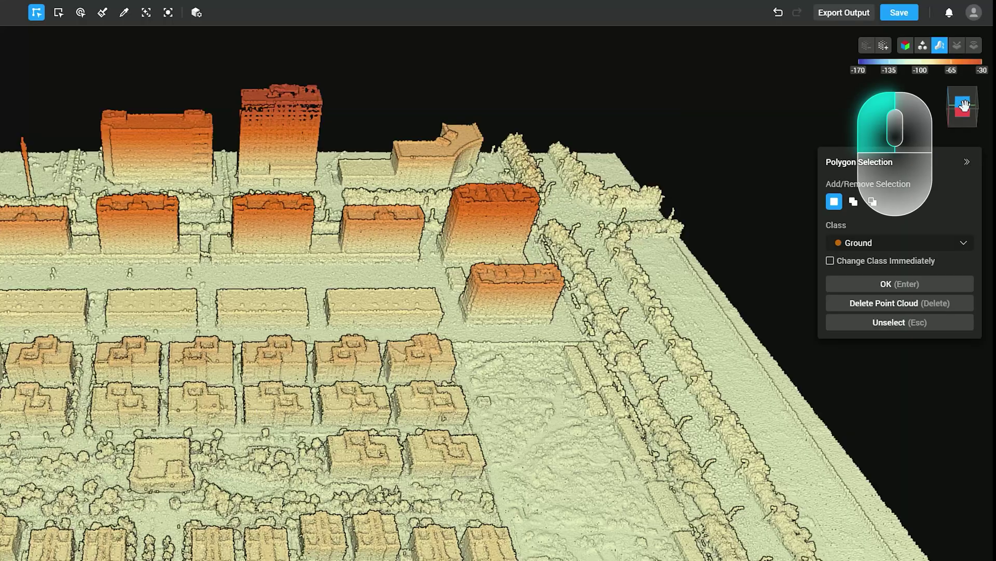
pyautogui.moveTo(967, 107); pyautogui.dragTo(992, 105)
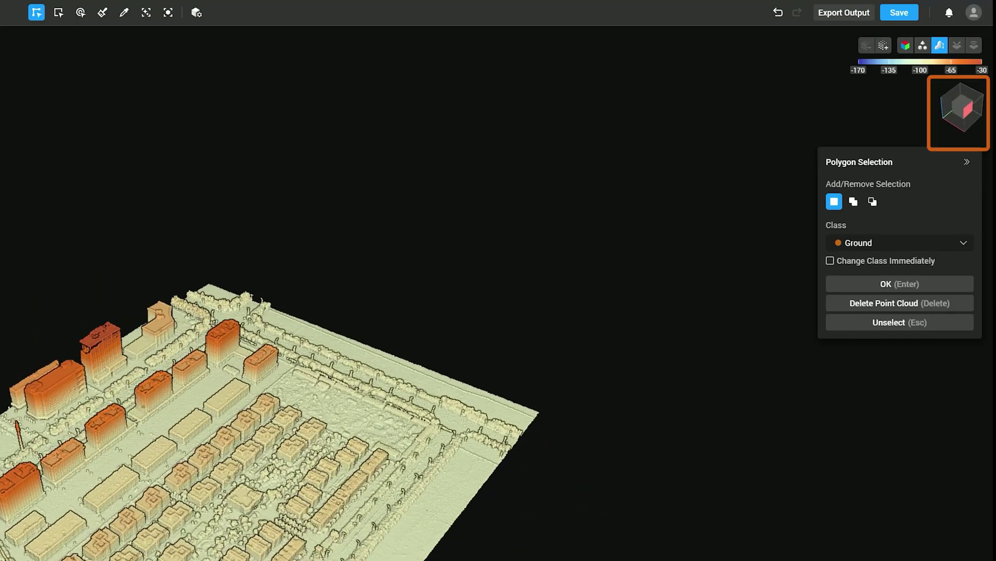
pyautogui.click(966, 108)
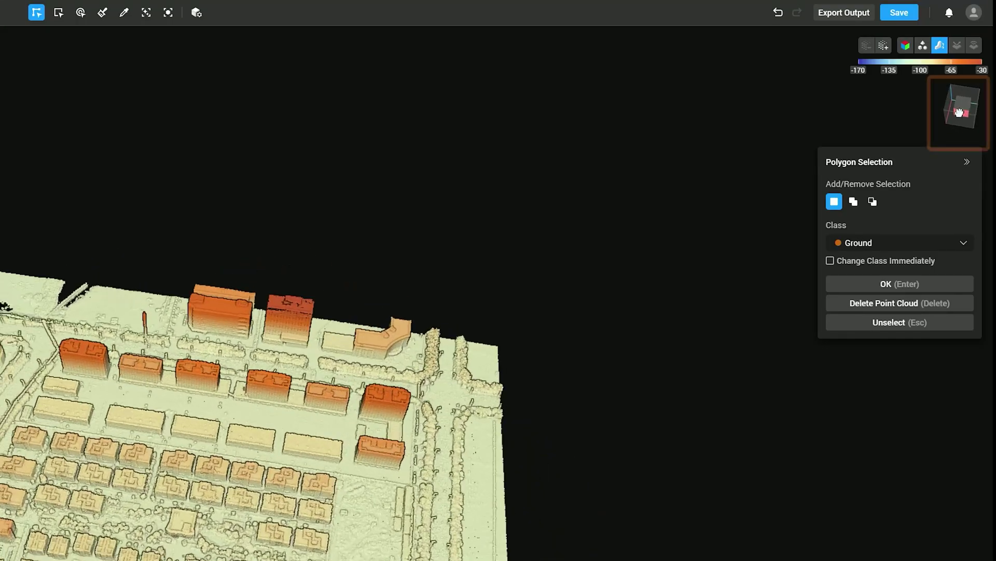
pyautogui.moveTo(264, 421); pyautogui.dragTo(166, 413)
pyautogui.scroll(3, 165, 413)
pyautogui.moveTo(116, 410); pyautogui.dragTo(243, 412, button='middle')
pyautogui.moveTo(295, 405); pyautogui.dragTo(404, 405, button='middle')
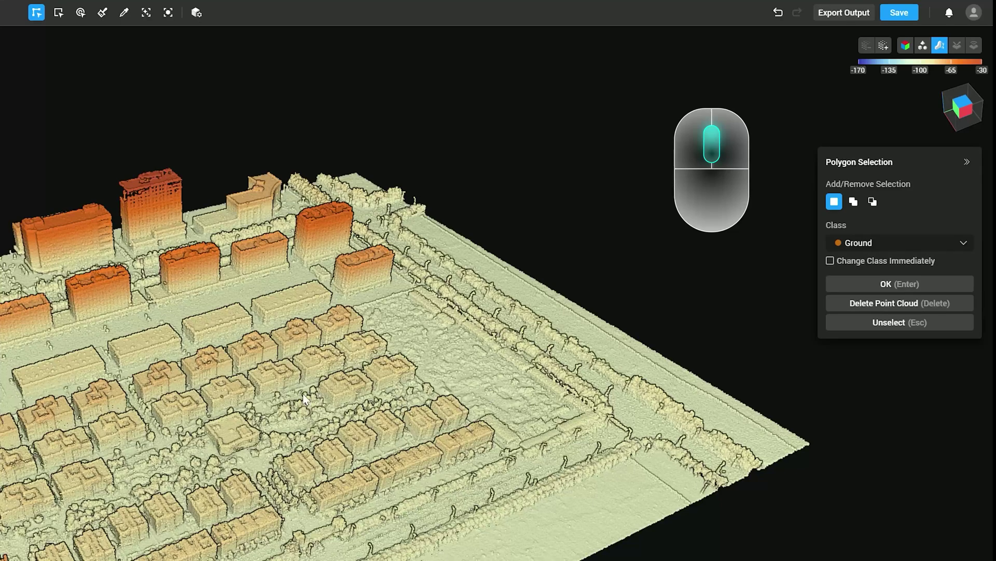
pyautogui.moveTo(229, 406); pyautogui.dragTo(73, 425, button='middle')
# Zoom and shift the view of the city block, then switch to Quick Selection (Q)
pyautogui.scroll(5, 201, 384)
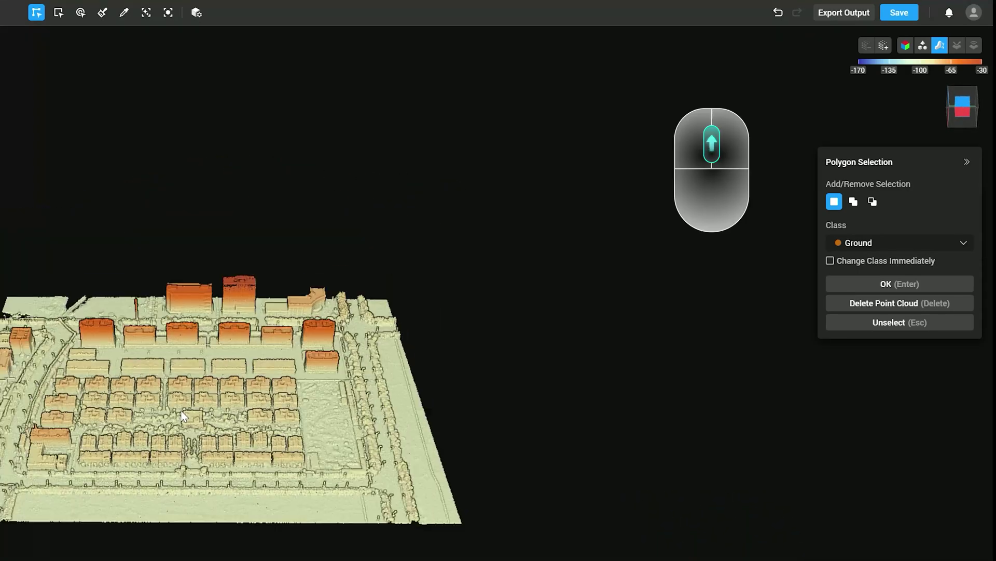
pyautogui.scroll(2, 202, 384)
pyautogui.scroll(-8, 207, 405)
pyautogui.scroll(-5, 216, 422)
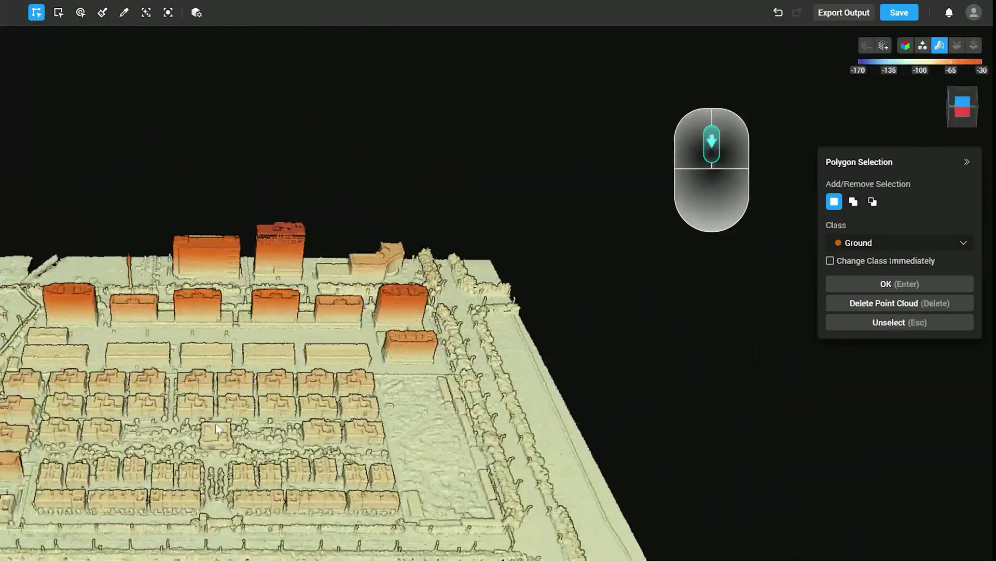
pyautogui.scroll(5, 216, 422)
pyautogui.moveTo(216, 422); pyautogui.dragTo(411, 404, button='right')
pyautogui.scroll(-4, 411, 405)
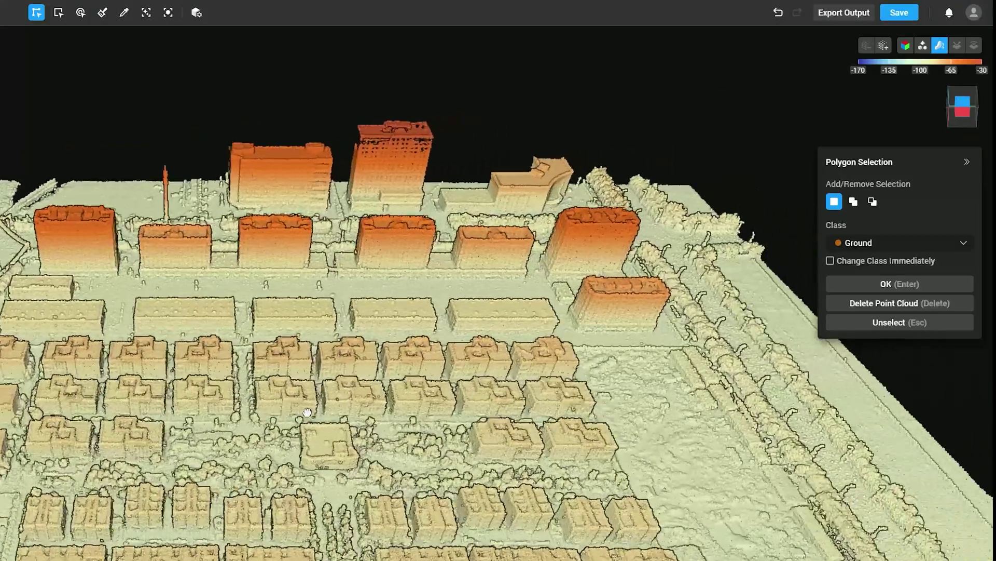
pyautogui.press('q')
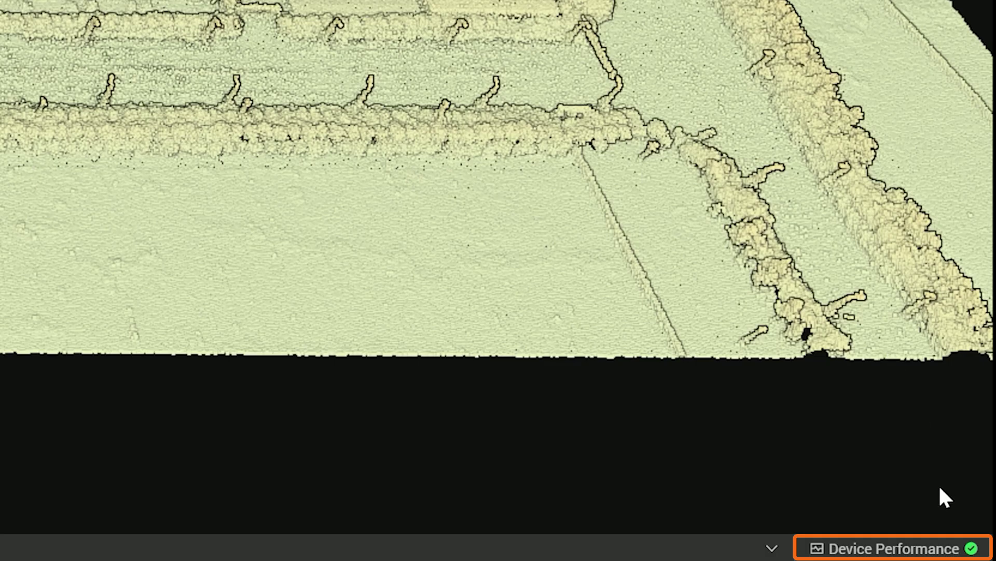
# Check the CPU and GPU details, then select ground points on the road below the courtyard
pyautogui.click(951, 551)
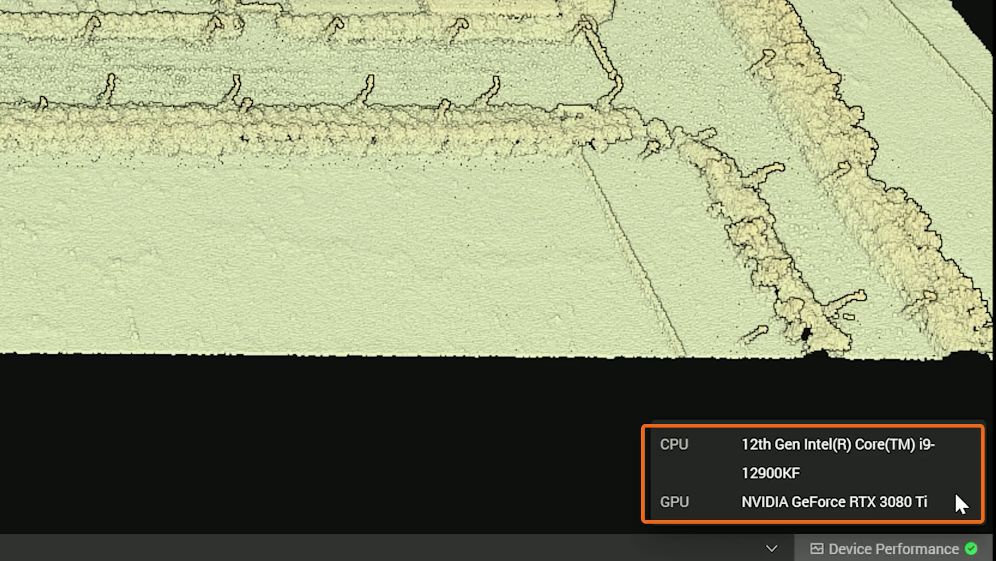
pyautogui.click(951, 550)
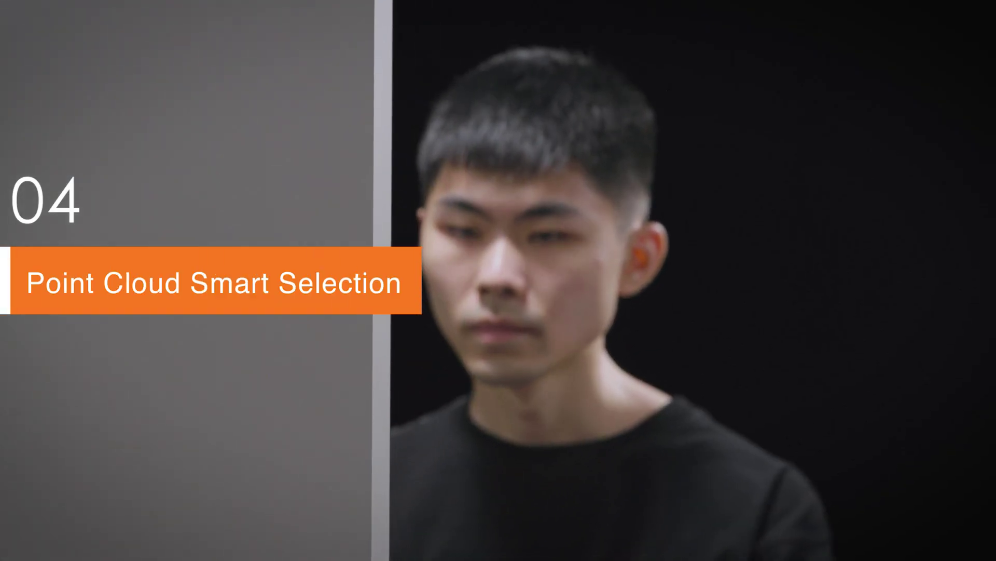
pyautogui.click(469, 527)
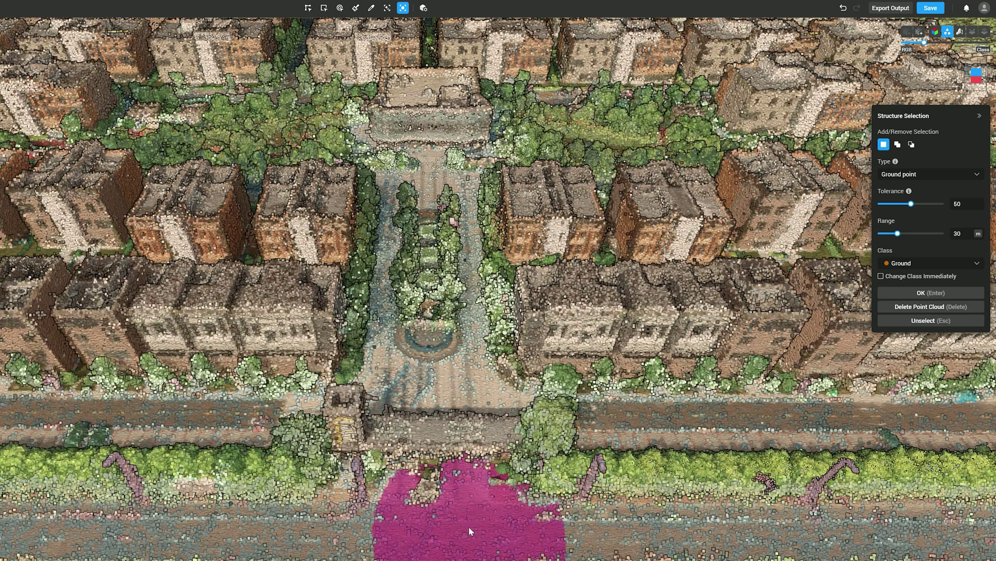
# Add ground patches to the selection along the road, both right and left
pyautogui.click(604, 529)
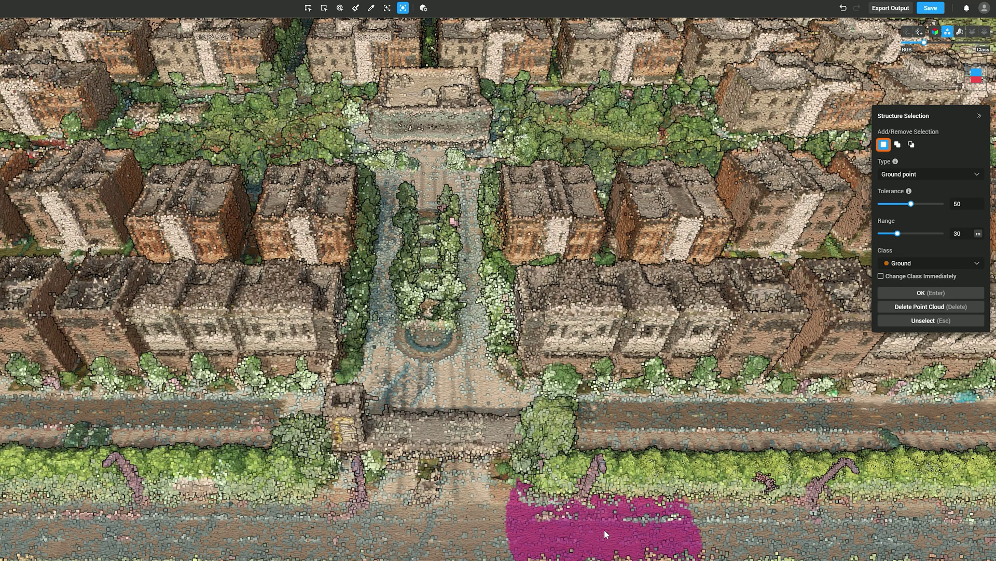
pyautogui.click(355, 543)
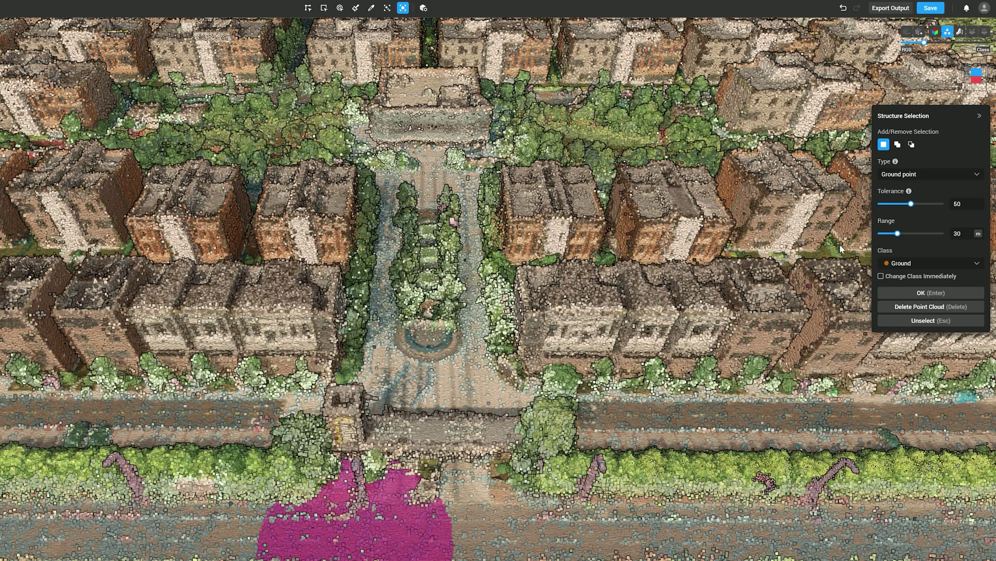
pyautogui.click(897, 144)
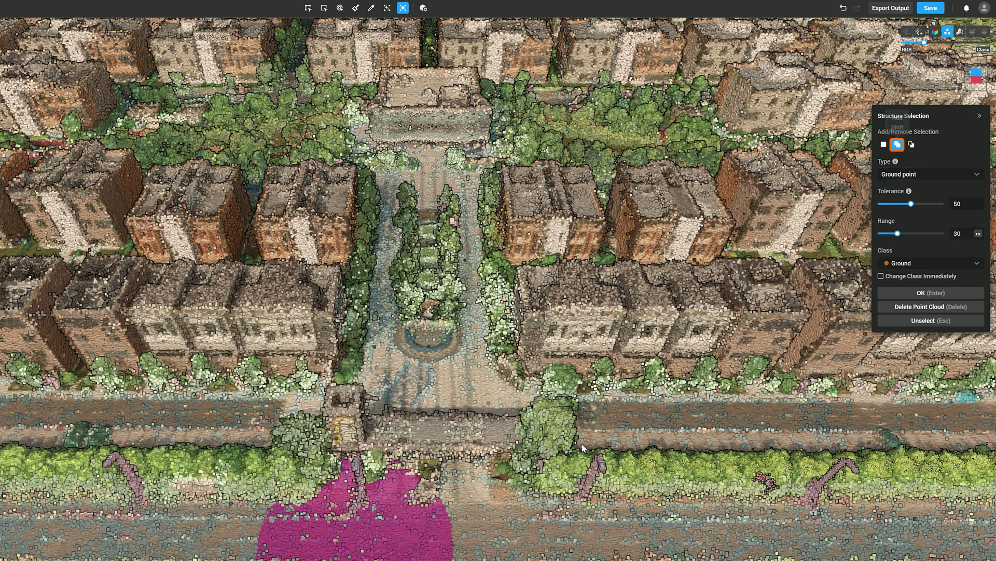
pyautogui.click(498, 545)
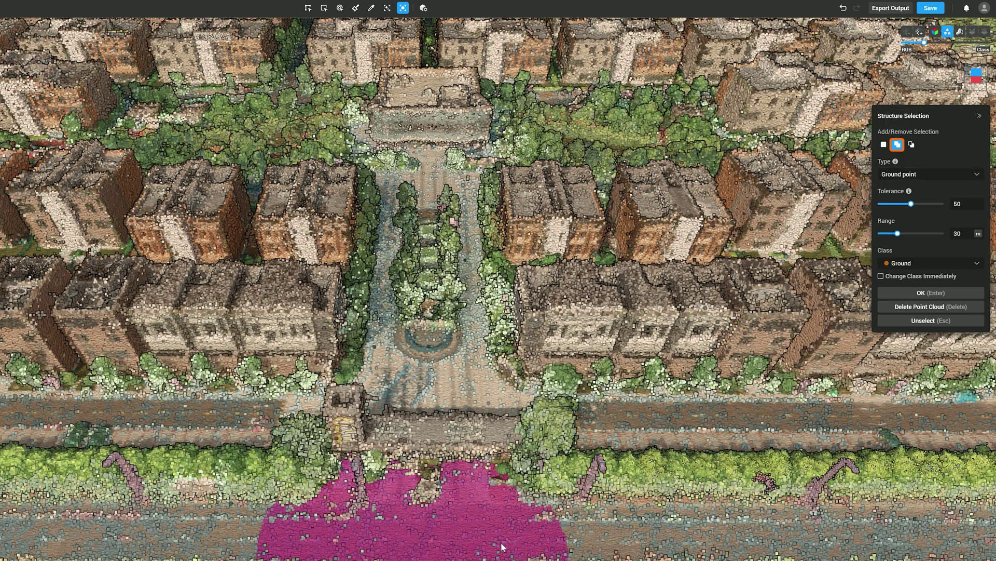
pyautogui.click(602, 547)
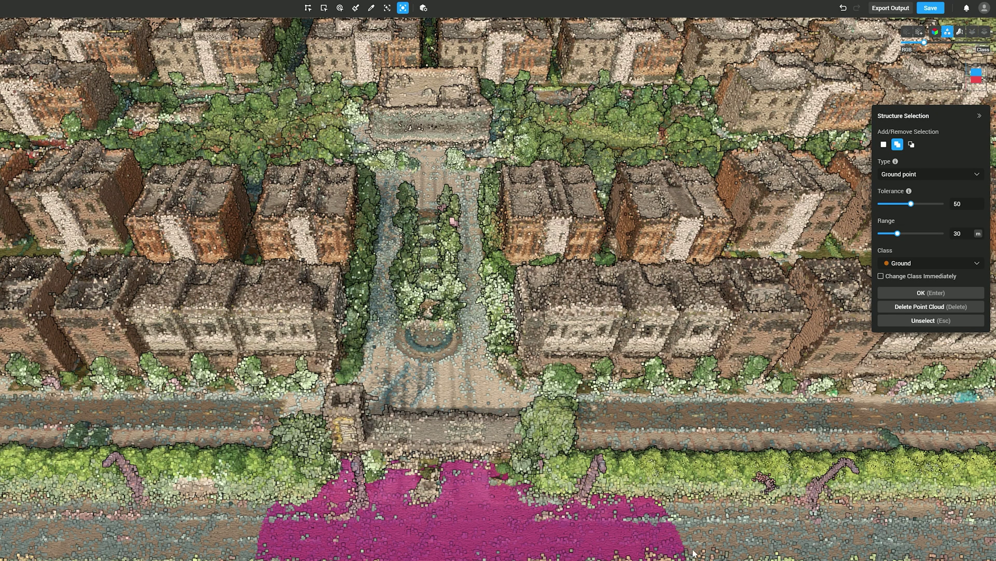
pyautogui.click(694, 548)
pyautogui.click(242, 554)
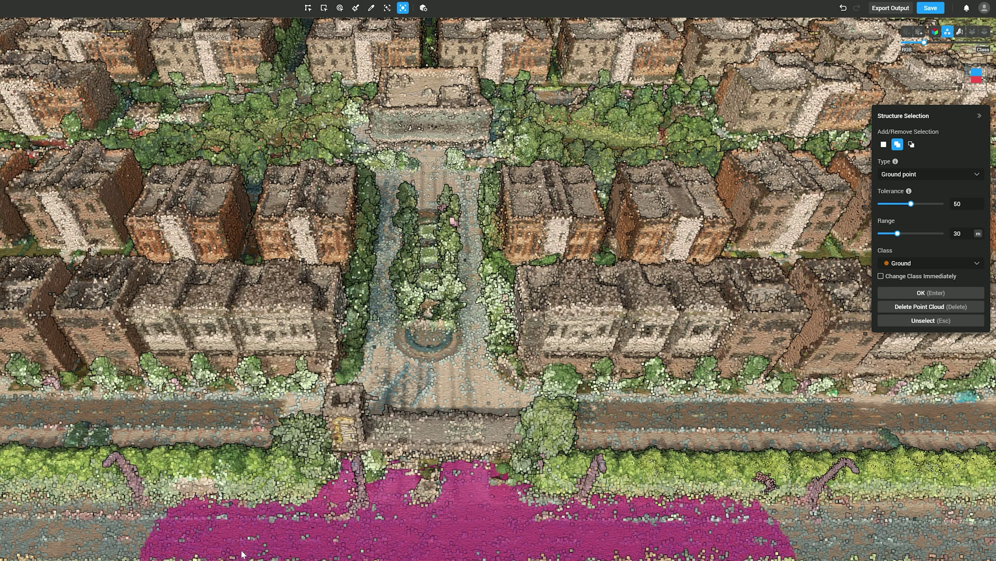
# Remove the excess left, middle and leftover patches from the road selection
pyautogui.click(912, 144)
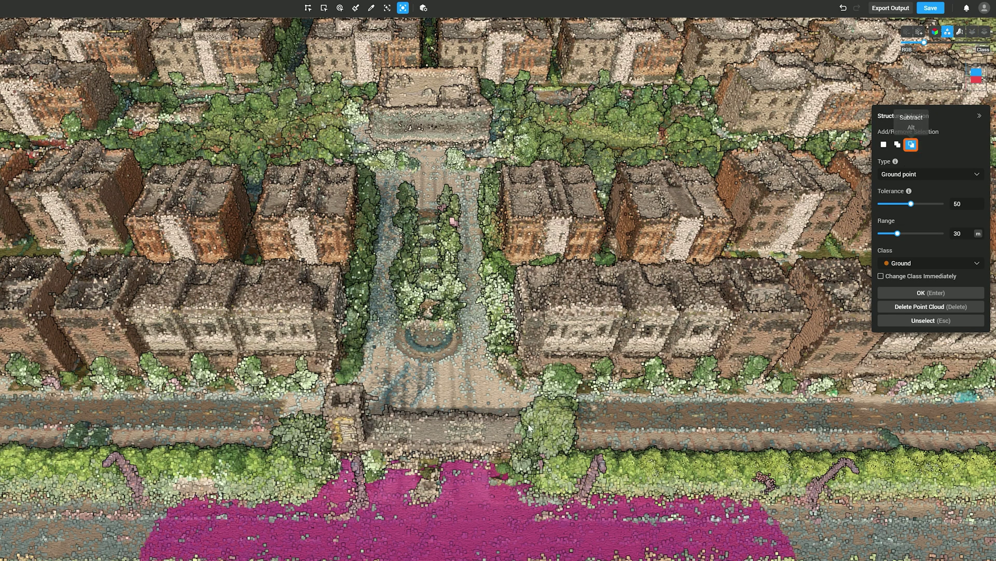
pyautogui.click(230, 555)
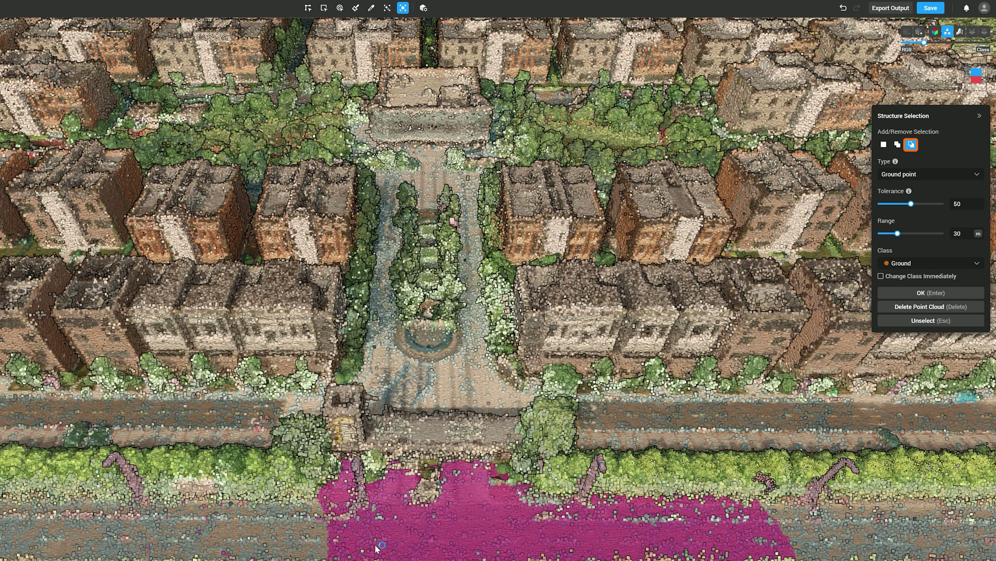
pyautogui.click(381, 547)
pyautogui.click(522, 546)
pyautogui.click(457, 471)
pyautogui.click(976, 175)
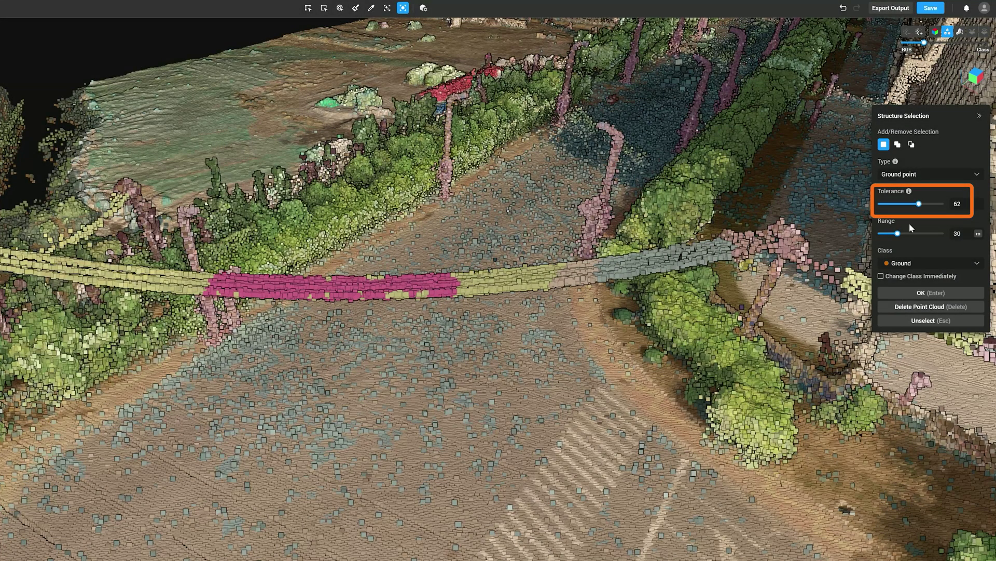
# Widen the range to about 60.59 m and select the whole overhead wire span
pyautogui.moveTo(898, 233); pyautogui.dragTo(920, 236)
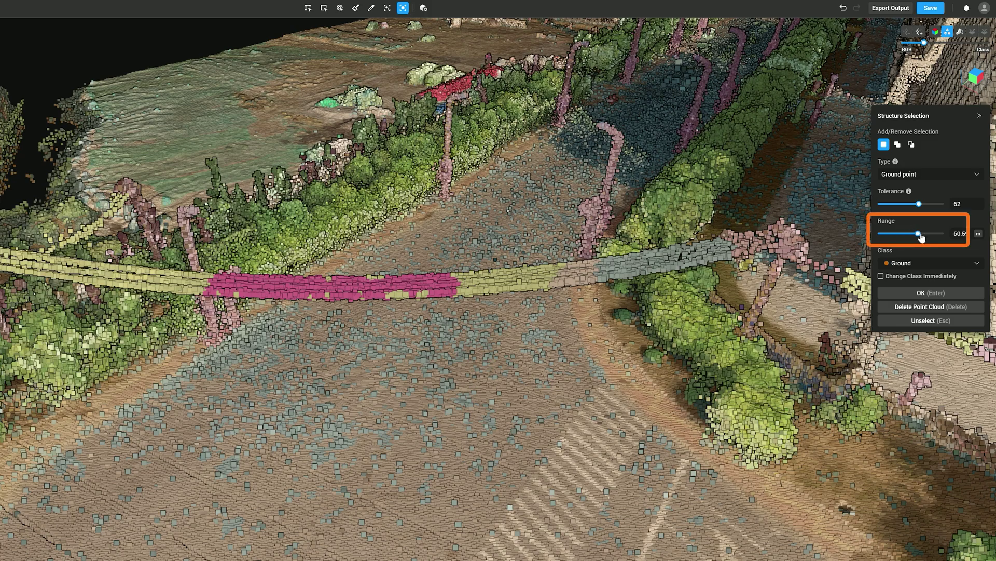
pyautogui.click(391, 295)
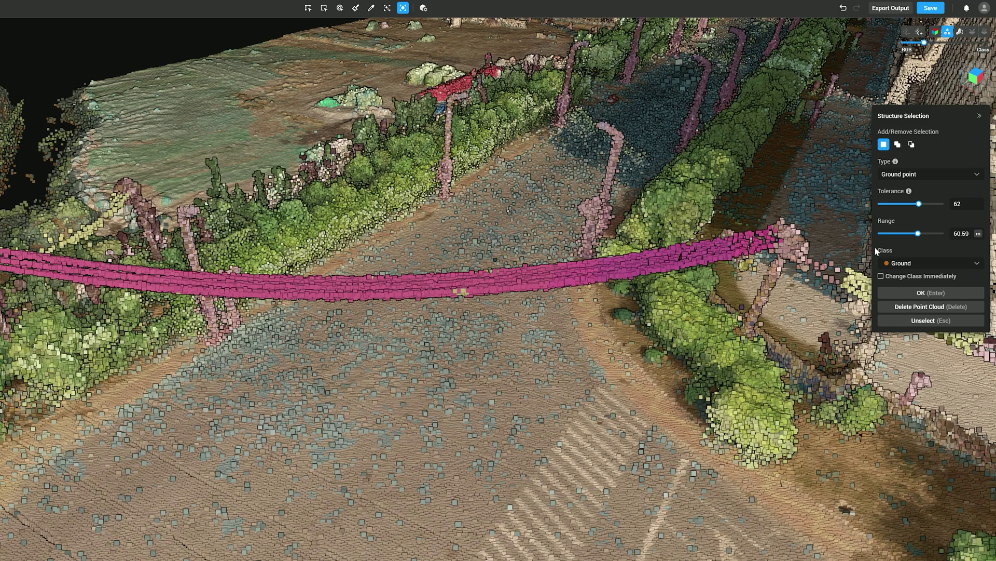
pyautogui.click(913, 263)
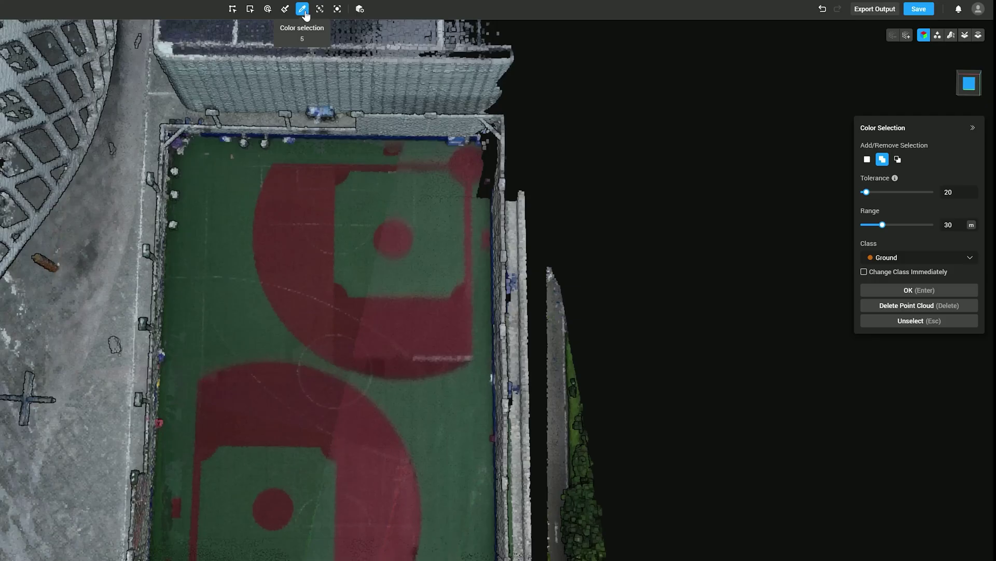
# Colour-select the green field areas and lower-left red circle, raising tolerance to 50
pyautogui.click(230, 227)
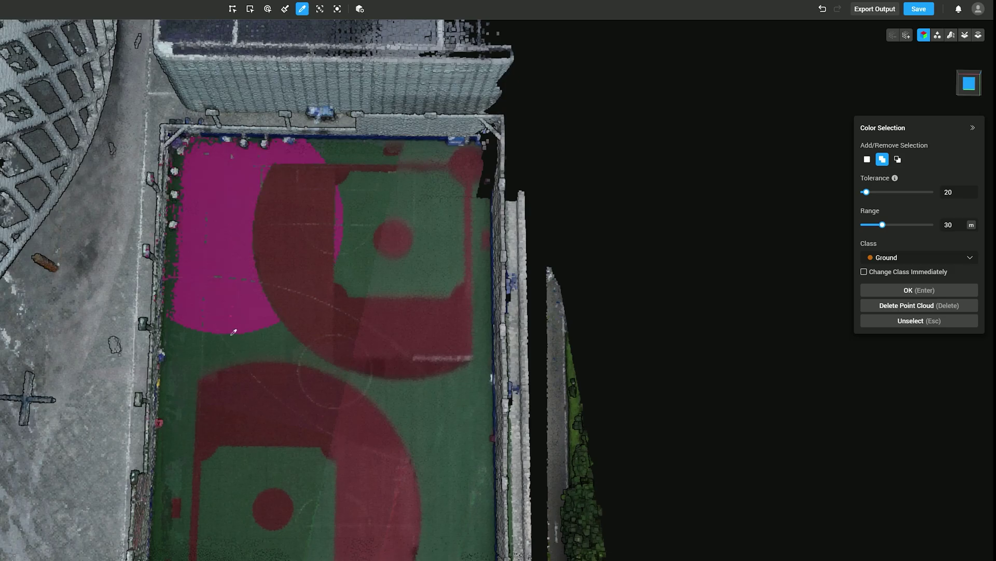
pyautogui.click(867, 160)
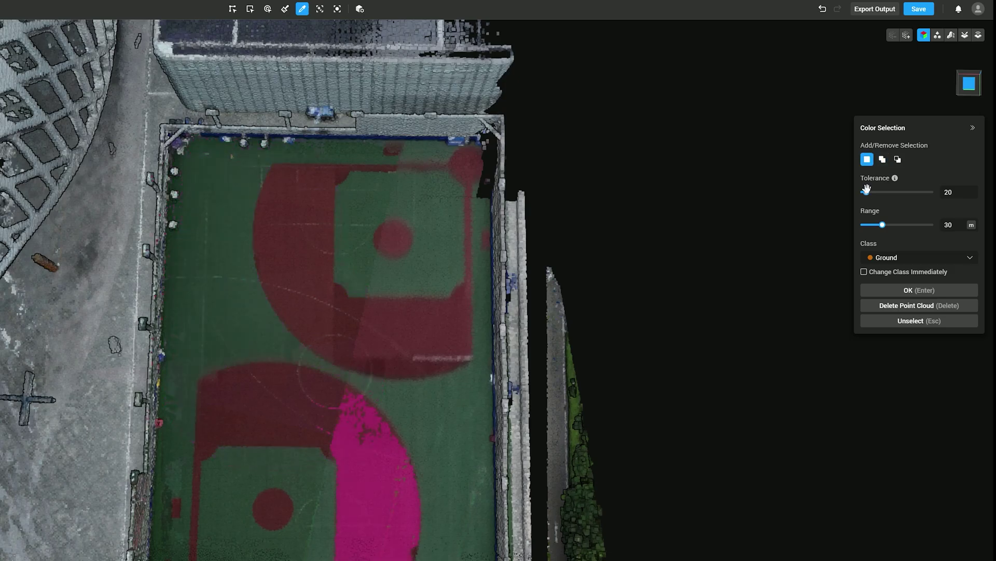
pyautogui.moveTo(866, 191); pyautogui.dragTo(874, 192)
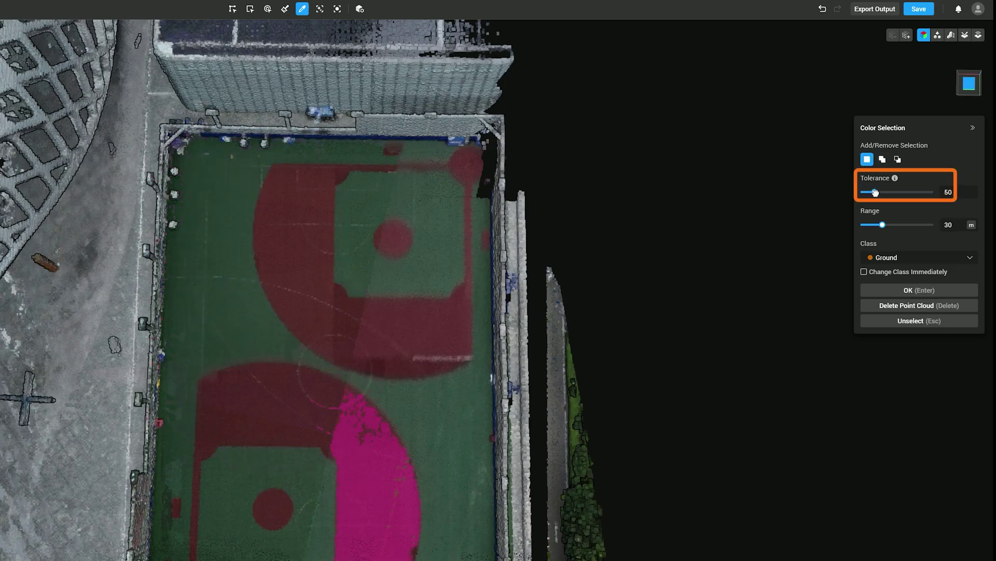
pyautogui.click(222, 252)
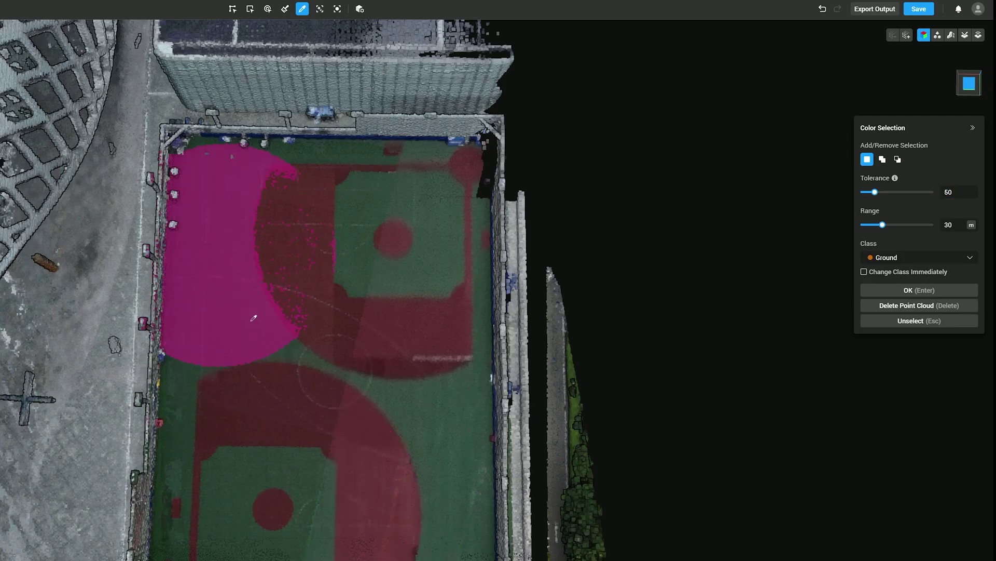
pyautogui.click(440, 408)
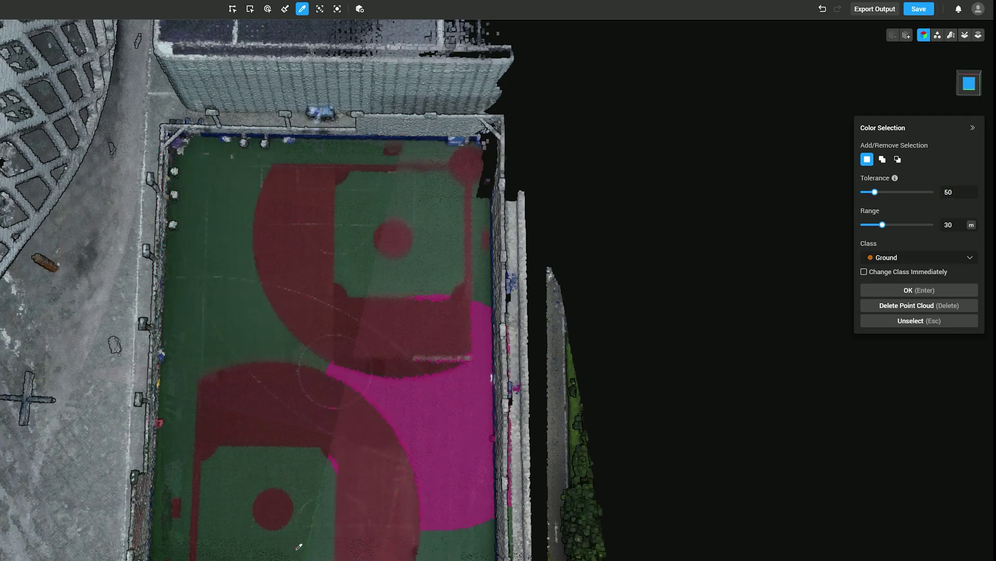
pyautogui.click(298, 547)
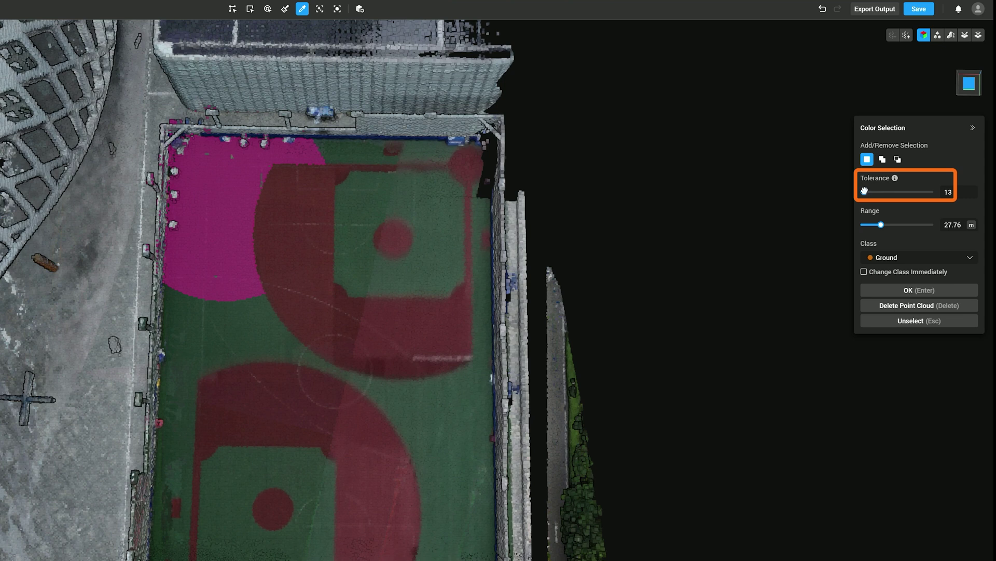
# Add the red arcs, red circles, red block and pinkish rectangle to the colour selection
pyautogui.click(320, 259)
pyautogui.click(436, 322)
pyautogui.click(465, 168)
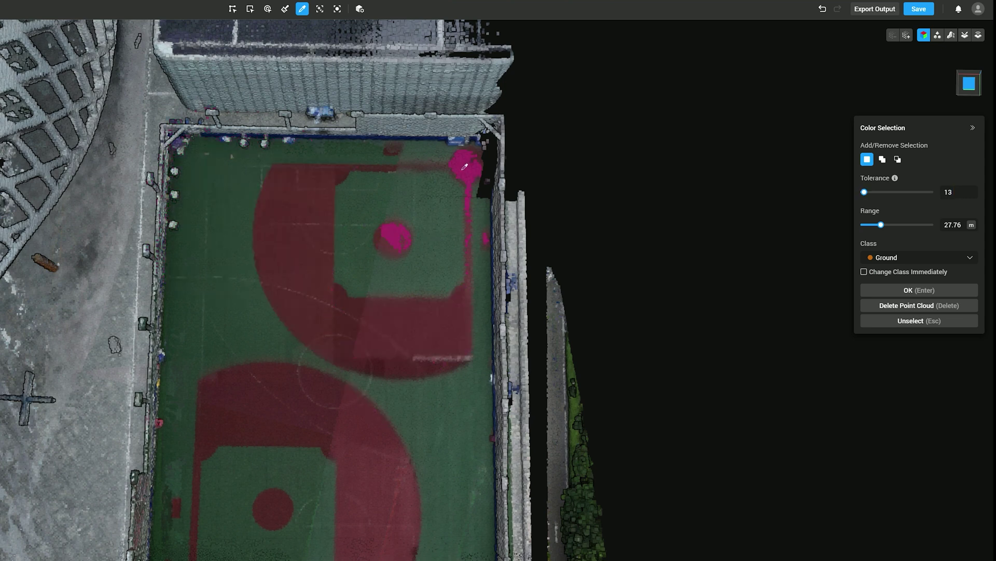
pyautogui.click(275, 506)
pyautogui.click(331, 403)
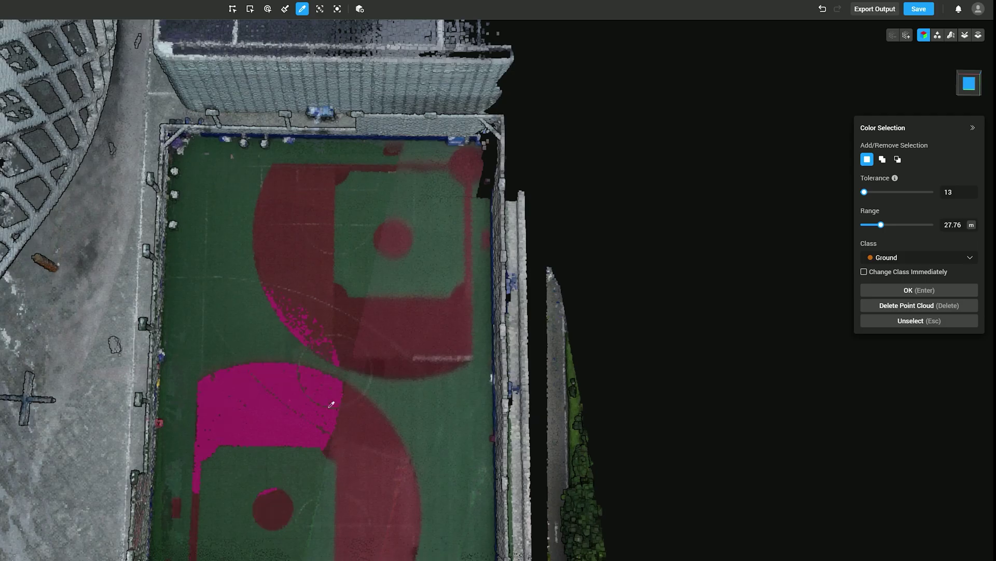
pyautogui.click(384, 478)
pyautogui.click(970, 259)
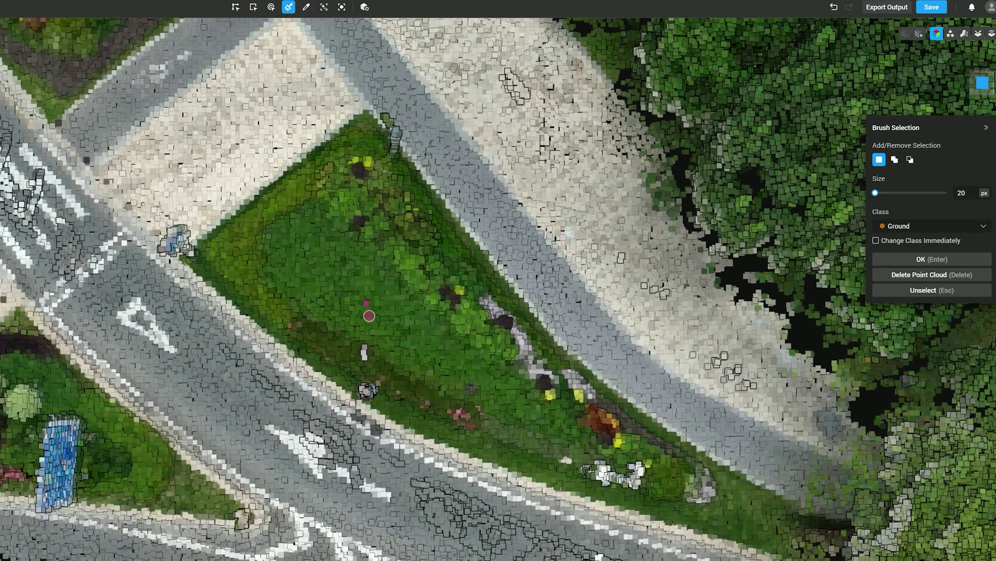
# Brush-paint a selection along the tall pole by the grass triangle, viewing it obliquely
pyautogui.click(366, 390)
pyautogui.moveTo(380, 422); pyautogui.dragTo(405, 229, button='right')
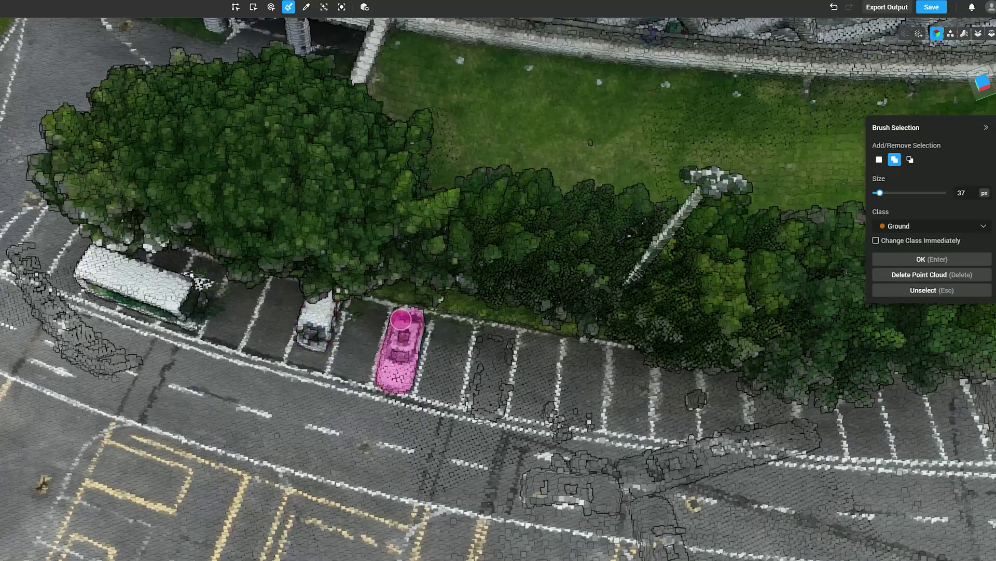
pyautogui.click(133, 288)
pyautogui.moveTo(341, 487); pyautogui.dragTo(356, 238, button='right')
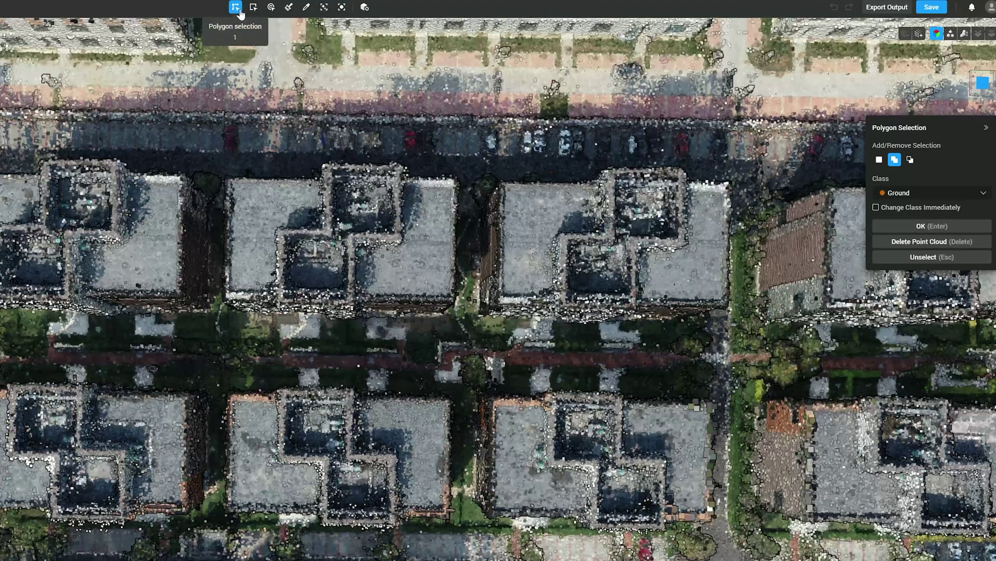
# Trace a closed polygon outline around the left flat roof section
pyautogui.click(230, 288)
pyautogui.click(275, 288)
pyautogui.click(276, 229)
pyautogui.click(323, 227)
pyautogui.click(324, 182)
pyautogui.click(231, 183)
# Trace a closed polygon outline around the right flat roof section
pyautogui.click(405, 191)
pyautogui.click(404, 242)
pyautogui.click(358, 245)
pyautogui.click(357, 294)
pyautogui.click(451, 295)
pyautogui.click(452, 185)
pyautogui.click(404, 187)
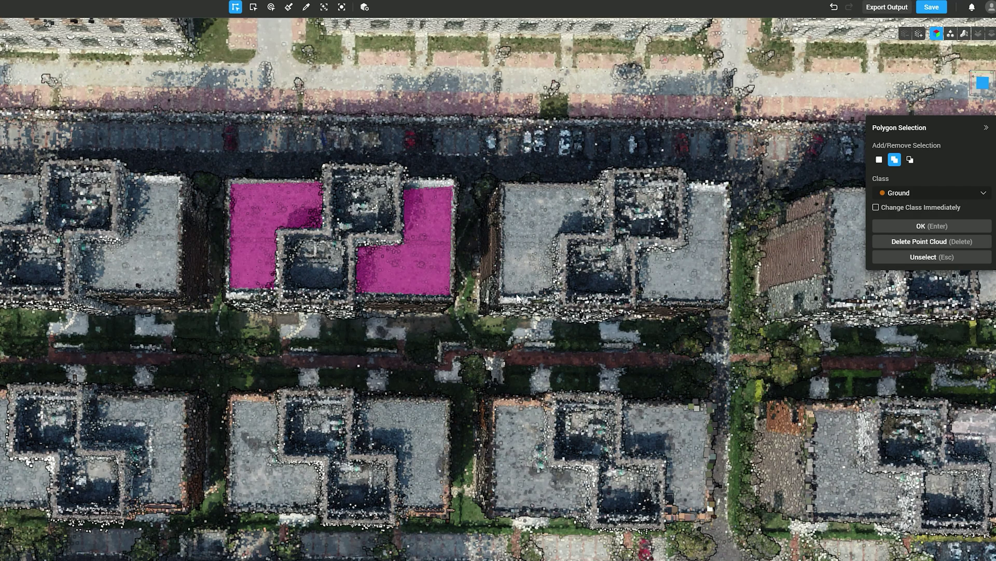
pyautogui.click(252, 8)
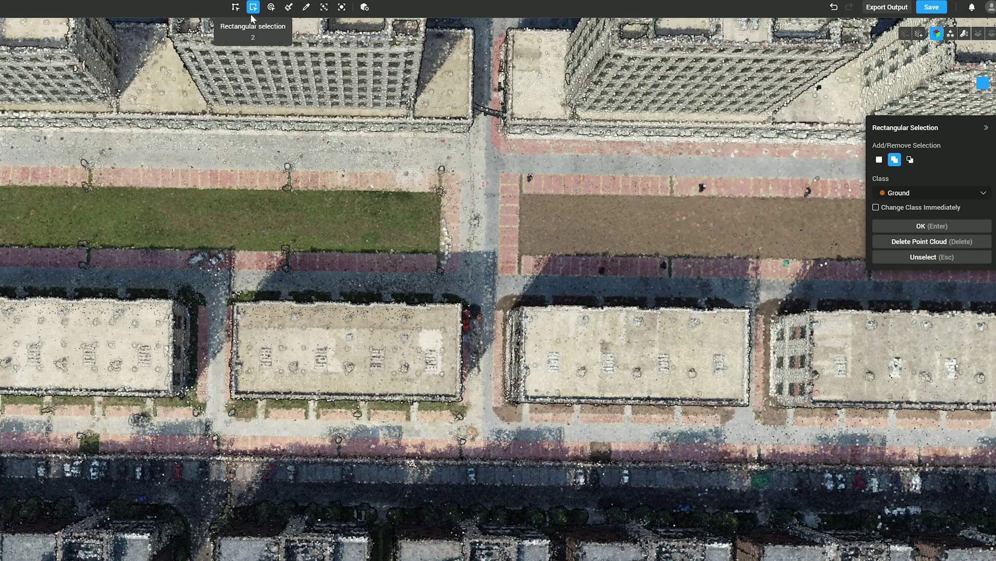
# Box-select the left, middle and third flat rooftops, then single-select the tall tower
pyautogui.moveTo(1, 300); pyautogui.dragTo(173, 394)
pyautogui.moveTo(234, 306); pyautogui.dragTo(457, 404)
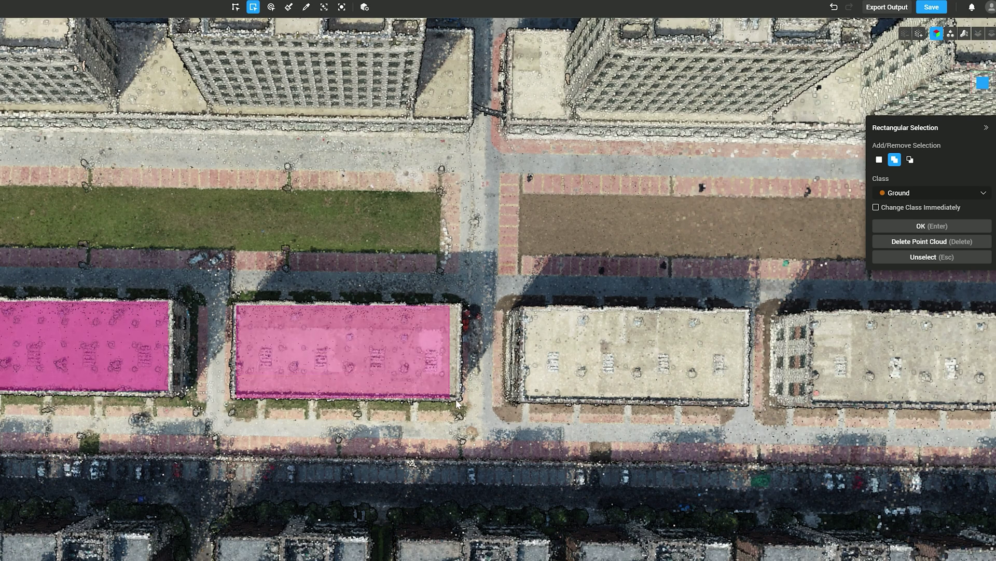
pyautogui.moveTo(522, 307); pyautogui.dragTo(750, 405)
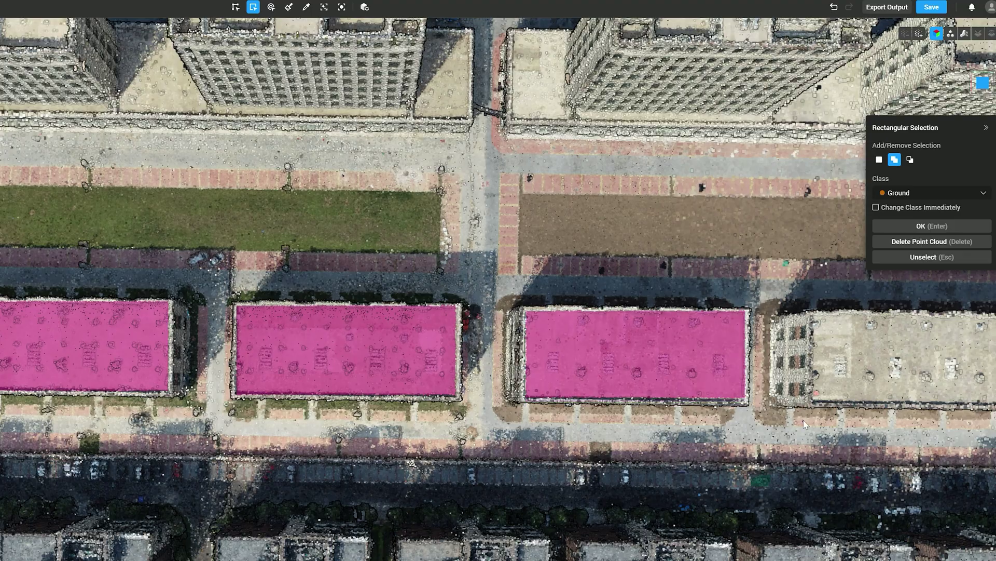
pyautogui.click(270, 7)
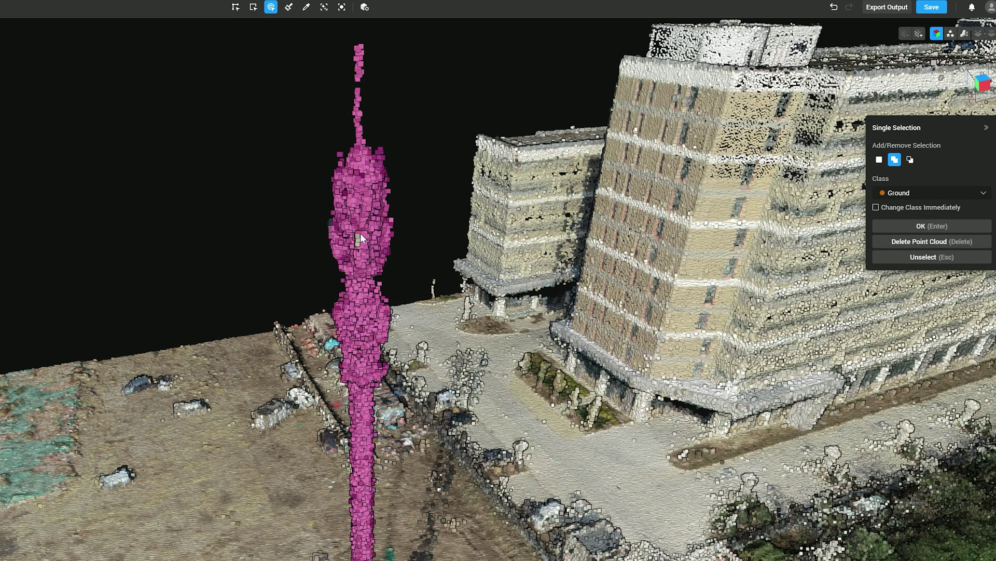
pyautogui.moveTo(481, 372); pyautogui.dragTo(231, 463)
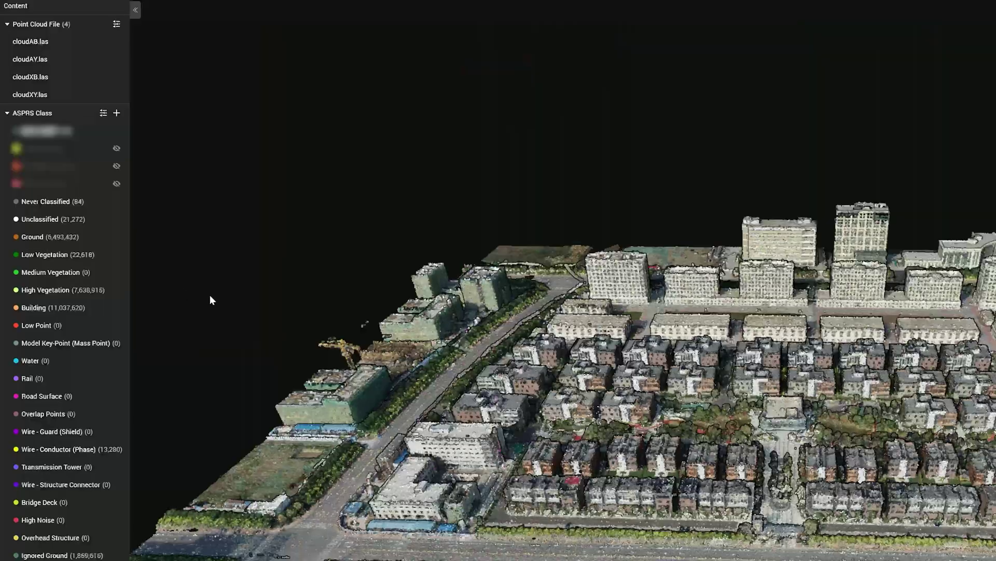
# Turn off visibility of Low Vegetation and High Vegetation in the ASPRS class list
pyautogui.click(117, 254)
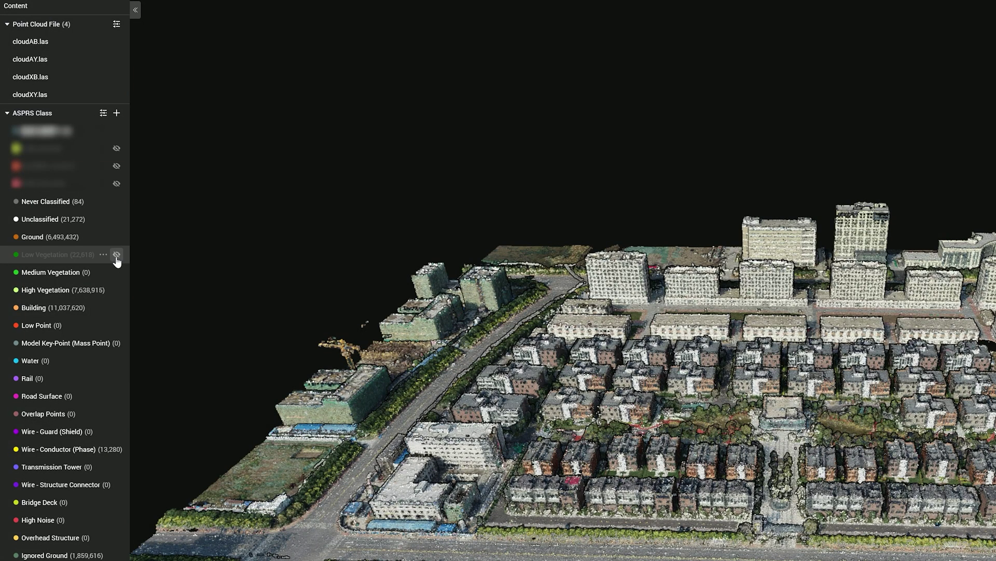
pyautogui.click(117, 289)
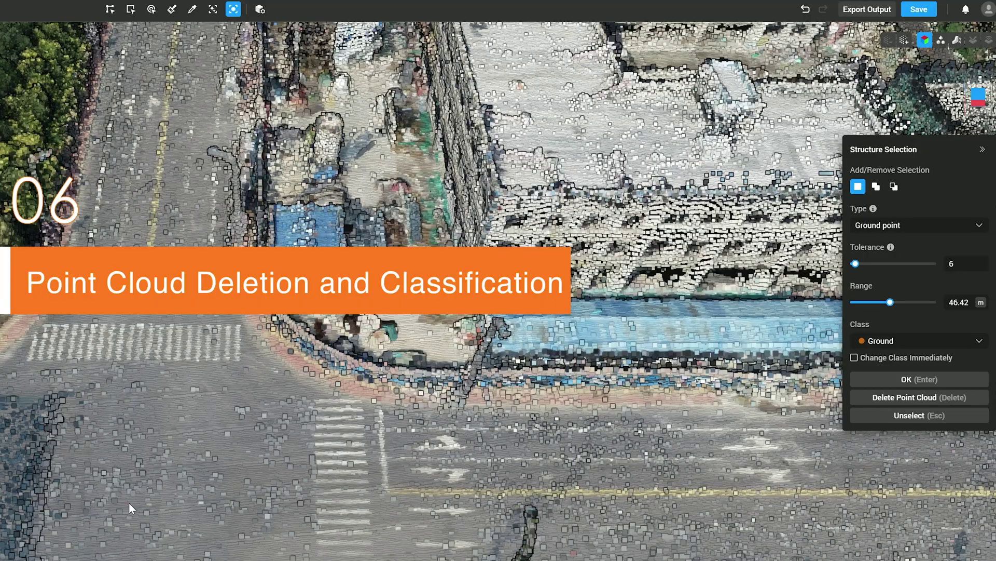
pyautogui.moveTo(129, 502); pyautogui.dragTo(258, 437)
# Structure-select a circle of road ground points and assign them to Ground, undoing an accidental delete
pyautogui.click(275, 435)
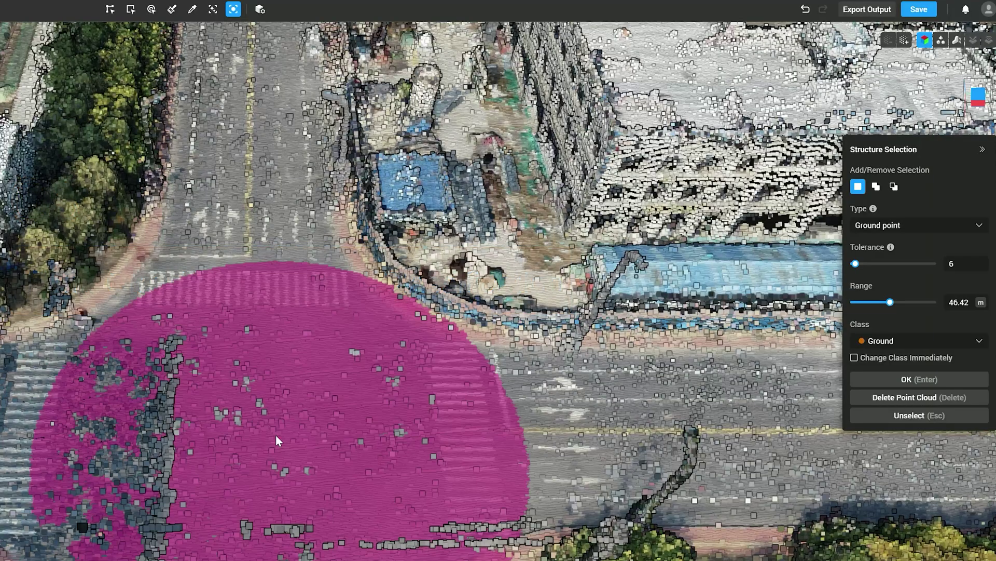
pyautogui.click(902, 397)
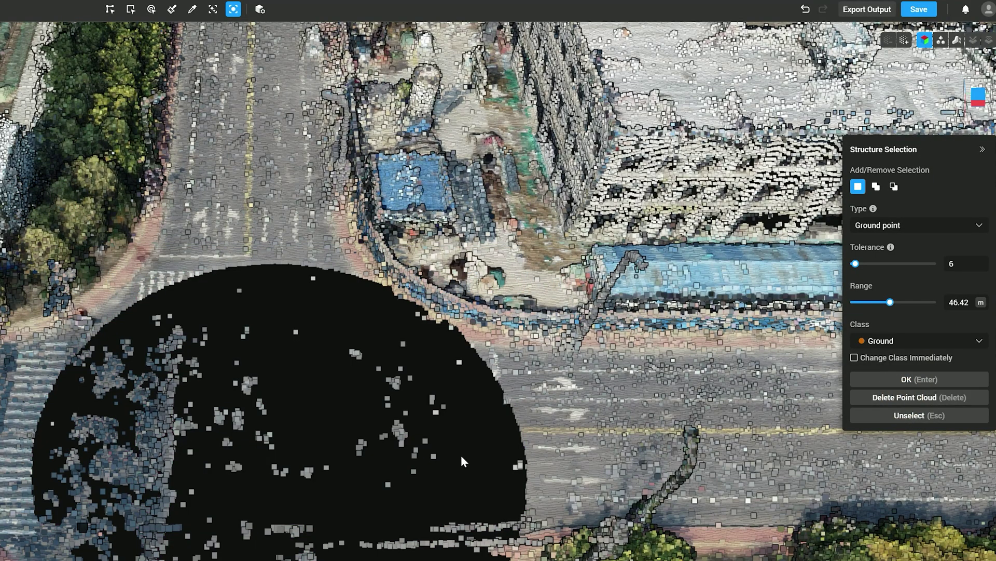
pyautogui.click(803, 8)
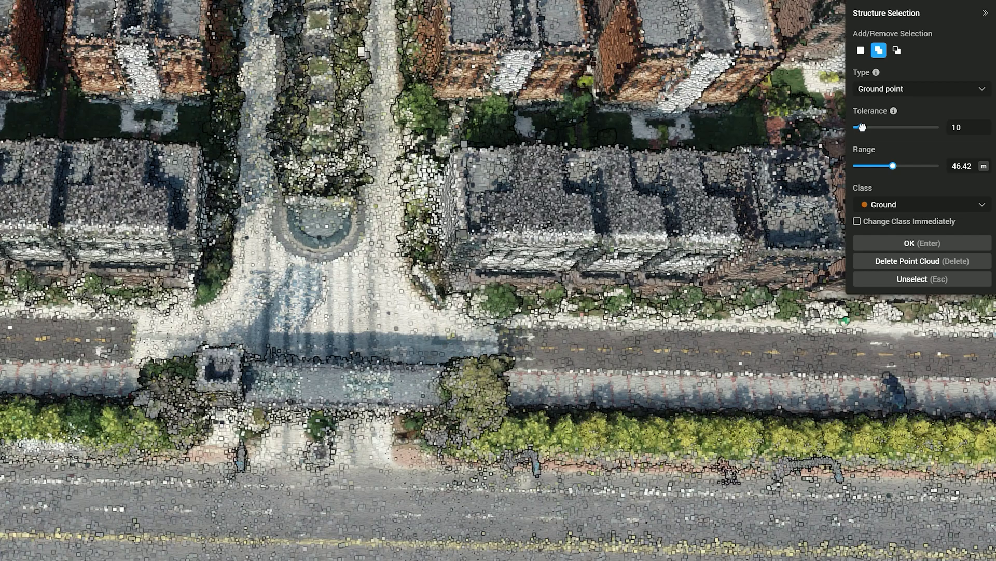
pyautogui.click(980, 206)
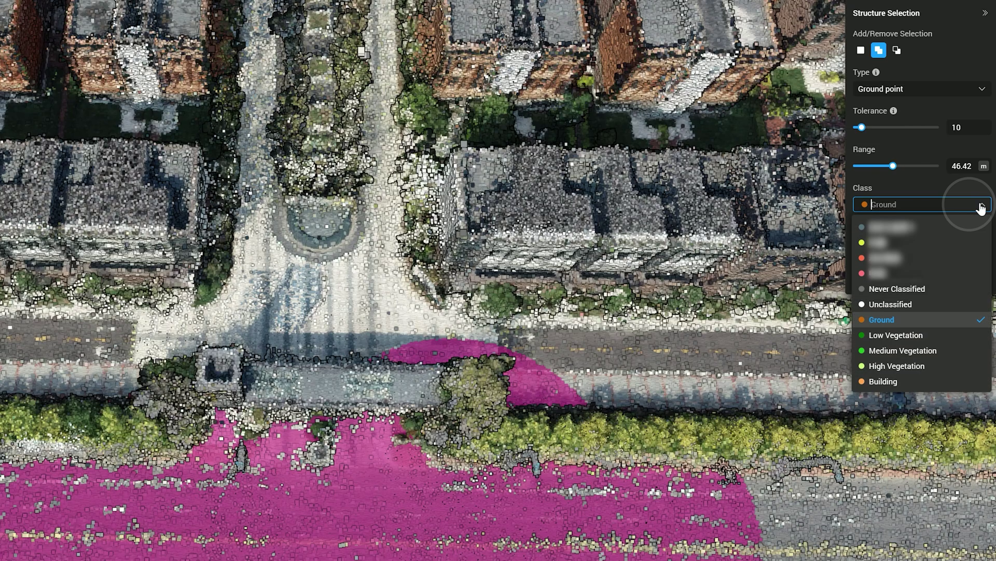
pyautogui.click(964, 201)
pyautogui.click(920, 244)
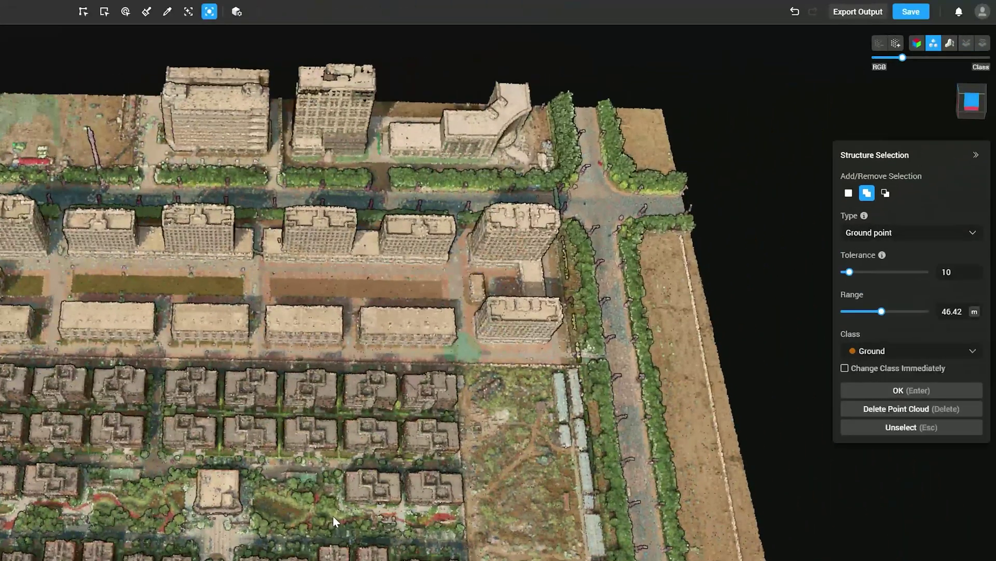
# Tick PLY, PCD and S3MB alongside LAS 1.2 in the Export Output dialog
pyautogui.click(984, 11)
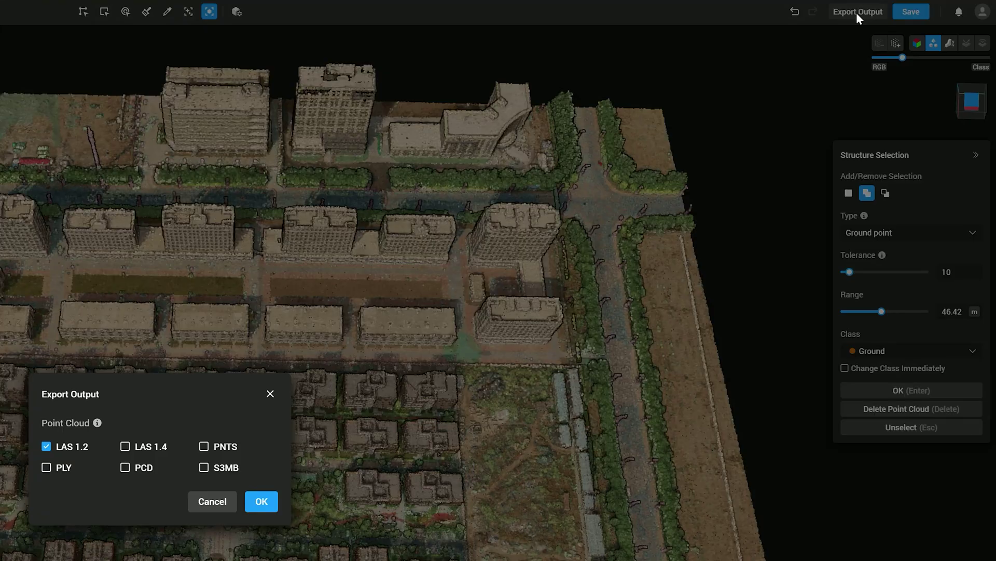
pyautogui.click(46, 467)
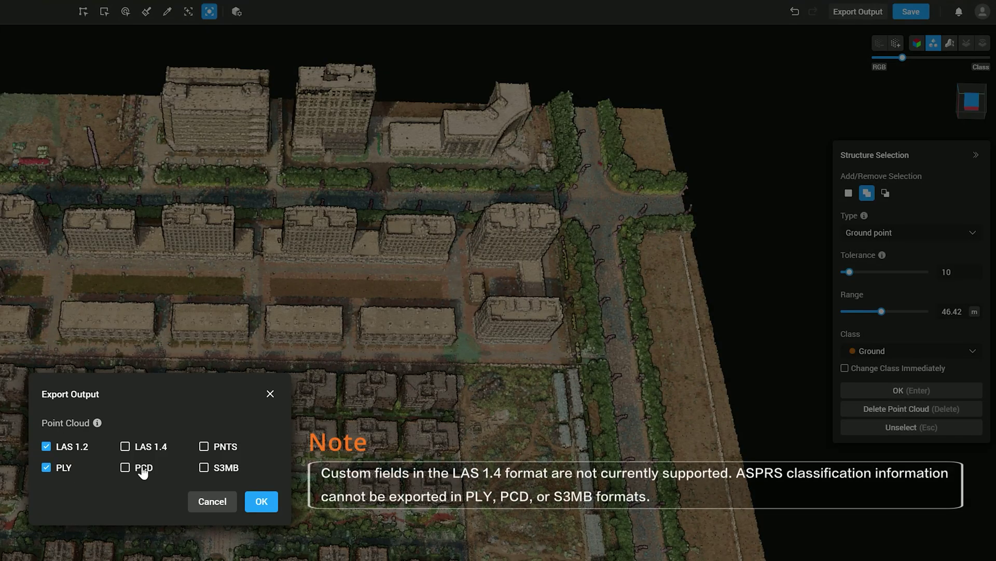
pyautogui.click(143, 469)
pyautogui.click(204, 468)
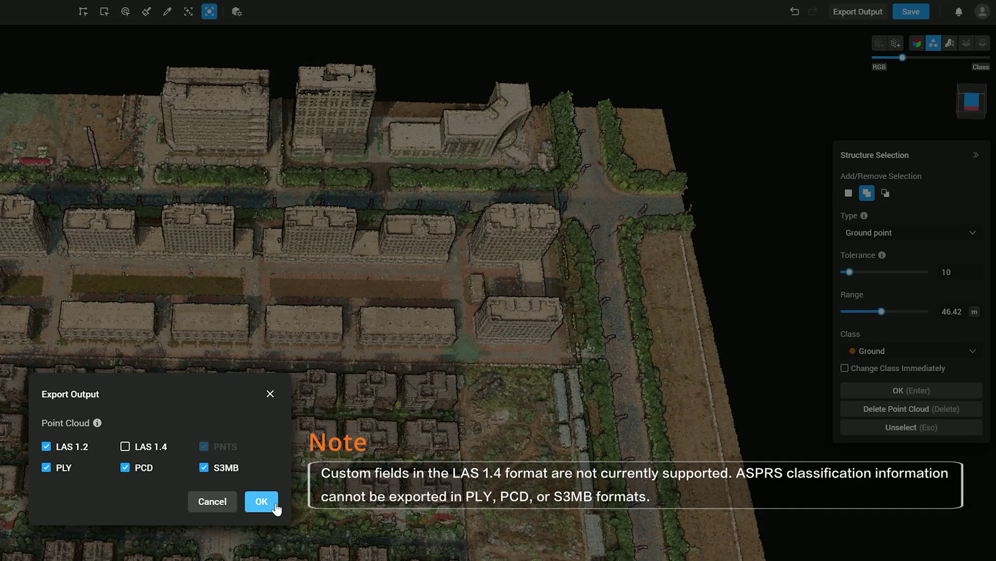
# Export only the Ground class points from the Ground row's menu in the ASPRS class list
pyautogui.click(270, 393)
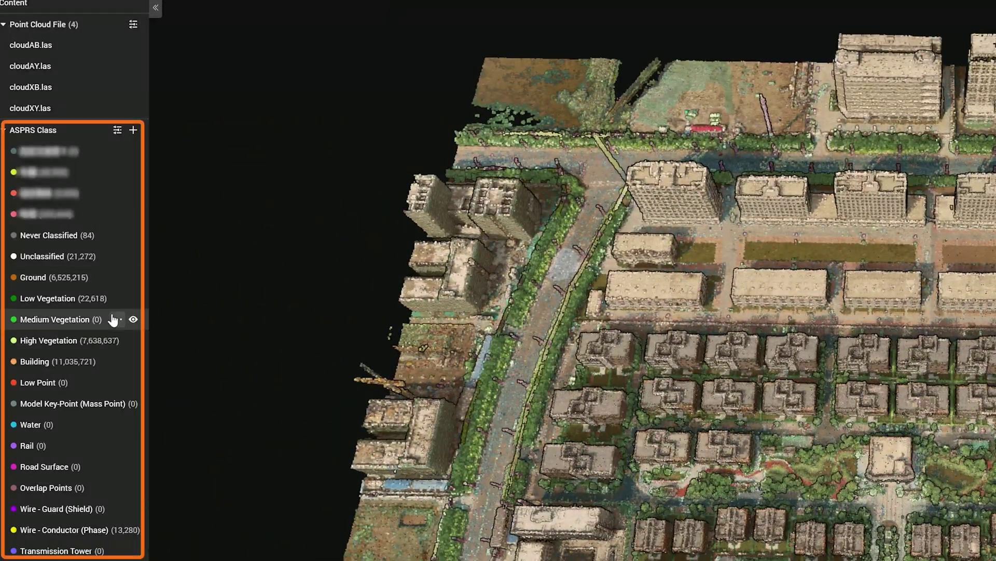
pyautogui.click(116, 280)
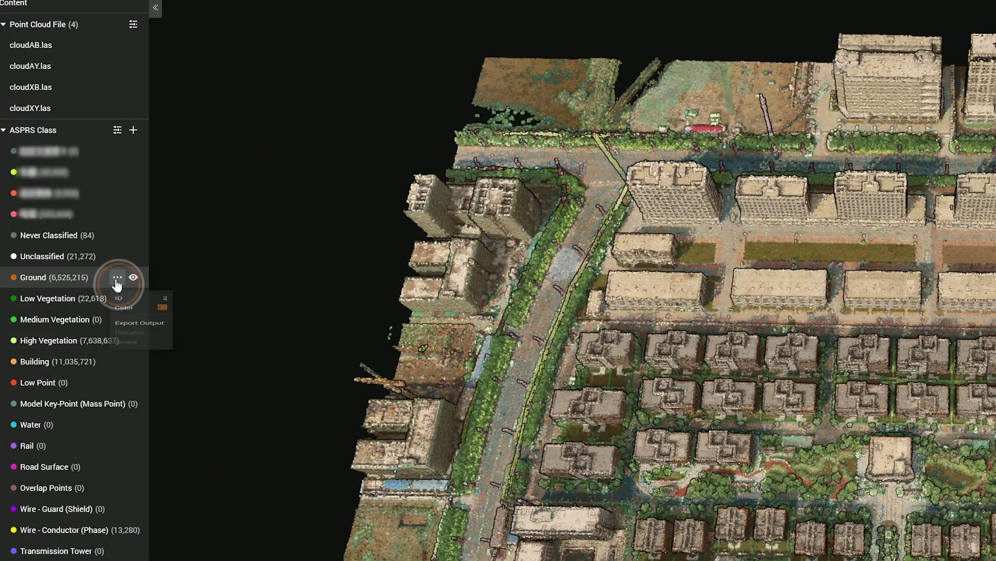
pyautogui.click(138, 344)
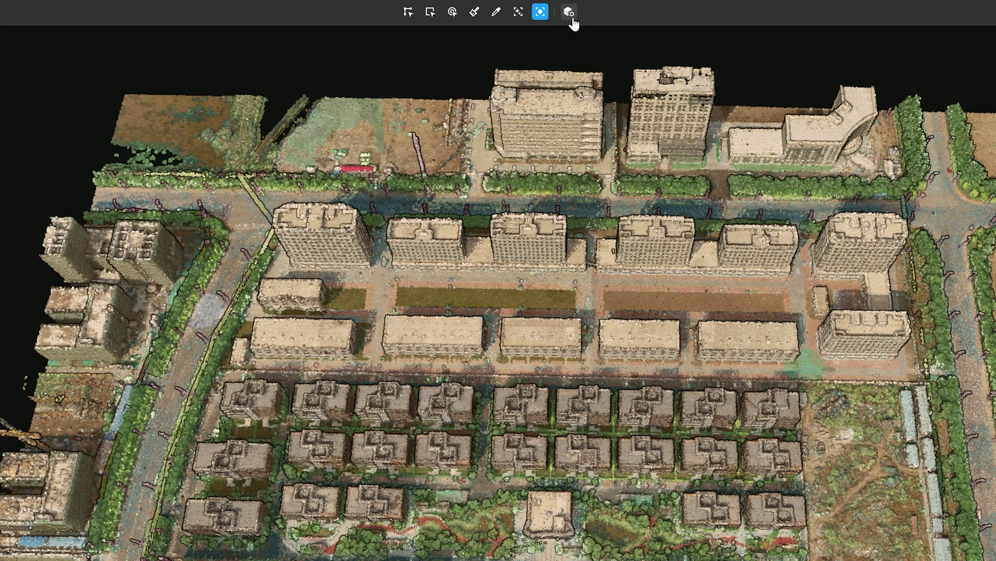
pyautogui.click(572, 21)
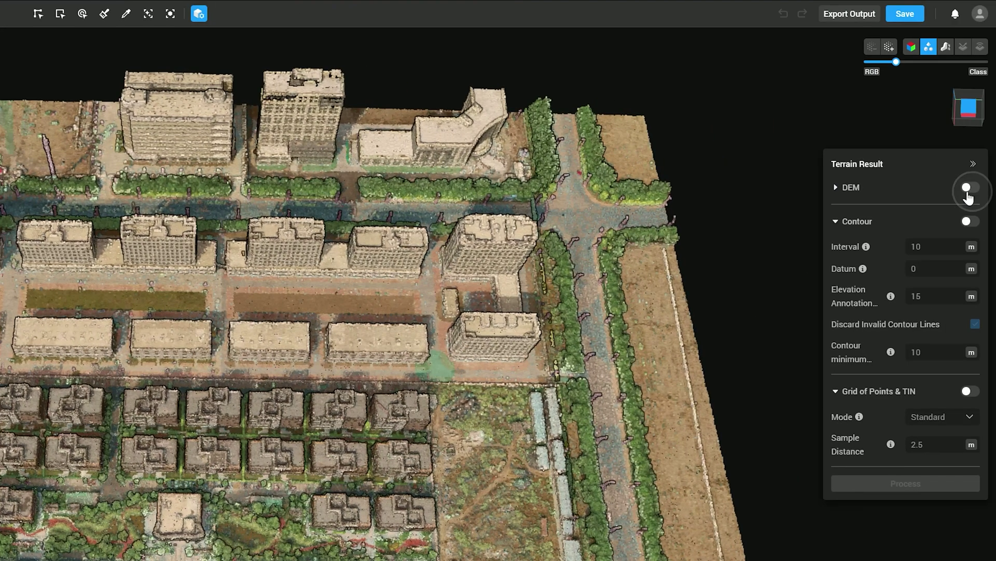
# Enable a 0.6 m/px DEM and 10 m contours, keeping invalid contour lines discarded
pyautogui.click(970, 187)
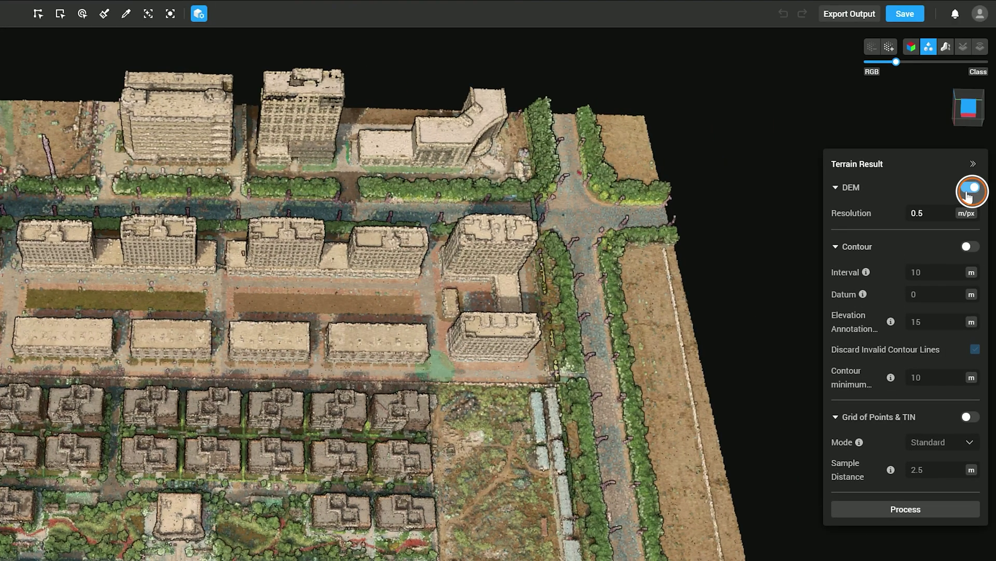
pyautogui.click(941, 210)
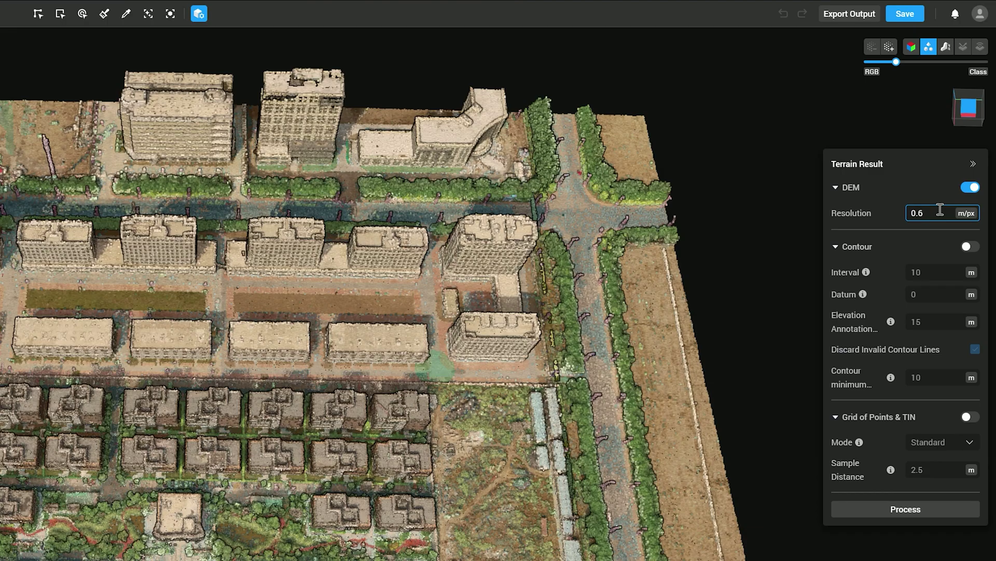
pyautogui.click(970, 246)
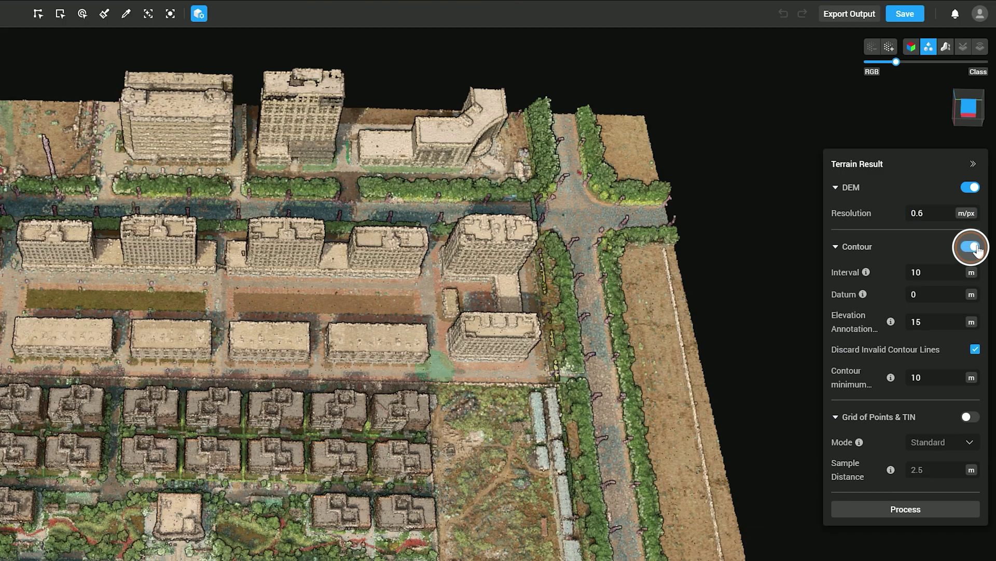
pyautogui.click(953, 270)
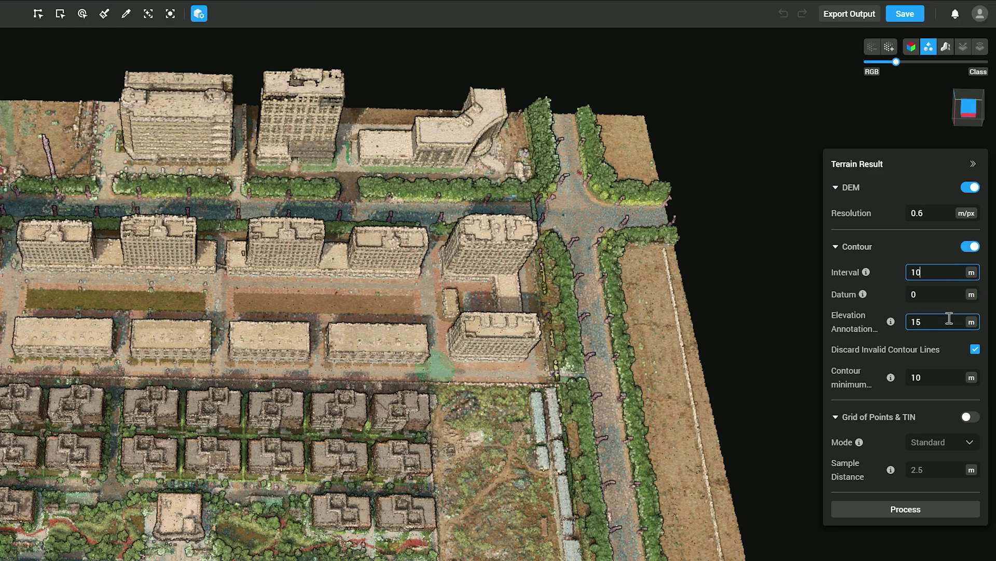
pyautogui.click(975, 349)
pyautogui.click(975, 349)
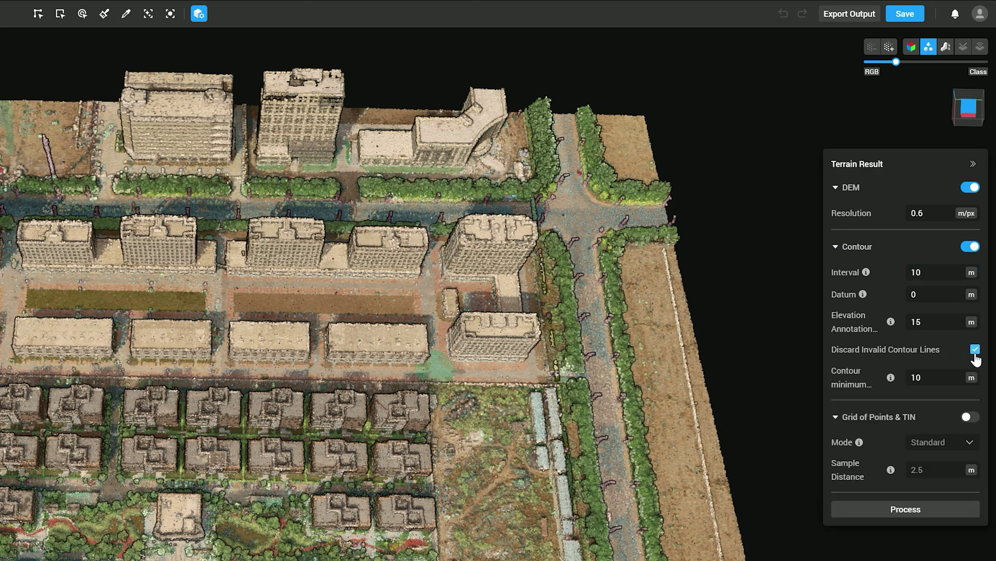
pyautogui.click(954, 377)
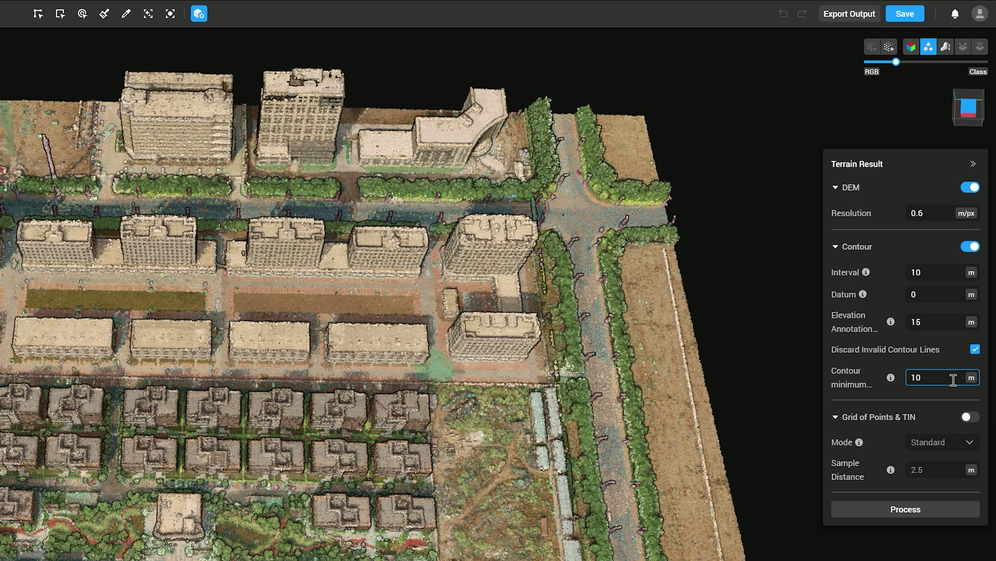
# Enable Smart-mode grid of points and TIN at 2.5 m sample distance and process
pyautogui.click(969, 418)
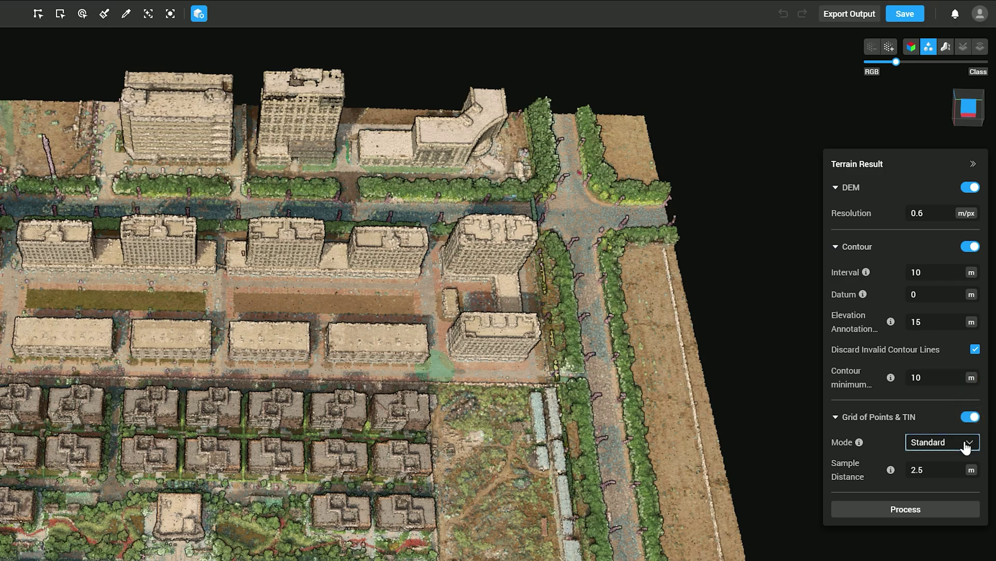
pyautogui.click(967, 446)
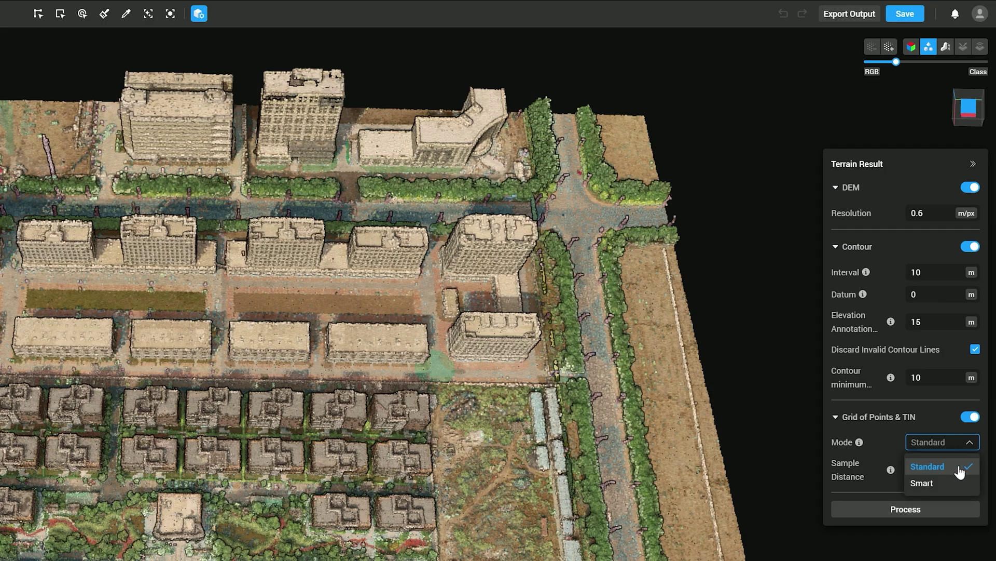
pyautogui.click(959, 483)
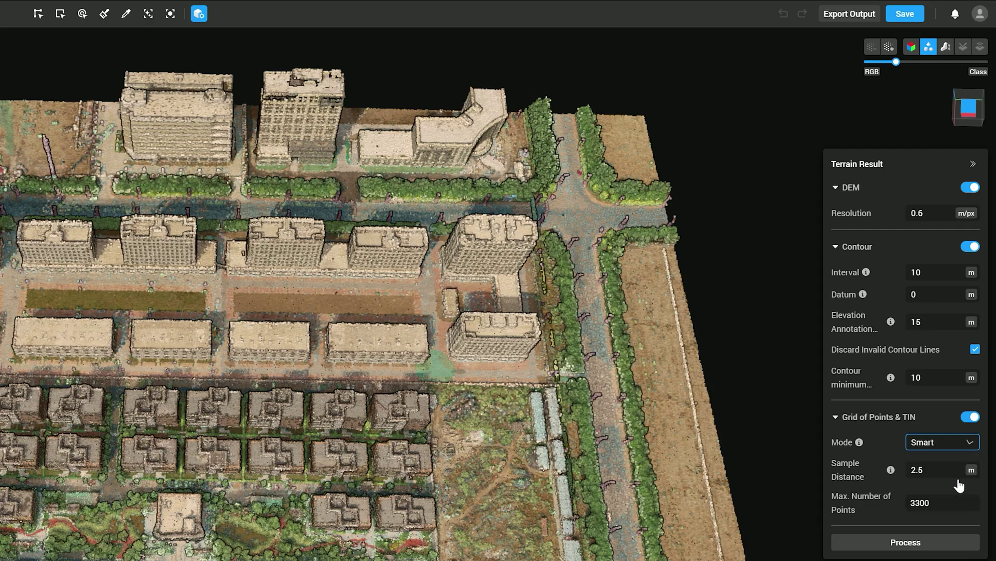
pyautogui.click(945, 467)
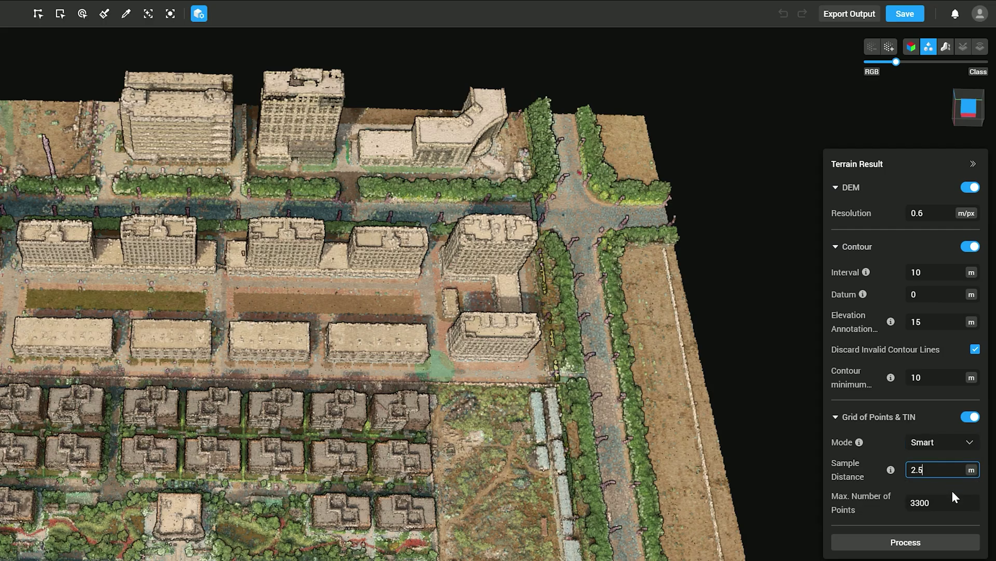
pyautogui.click(957, 546)
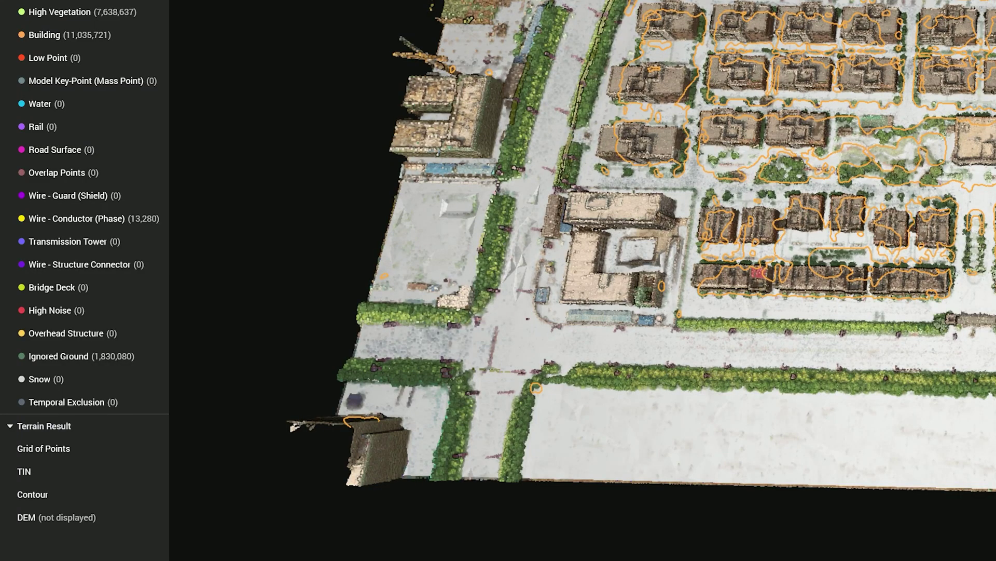
# Display the TIN result coloured by elevation, then open its local output folder
pyautogui.click(135, 476)
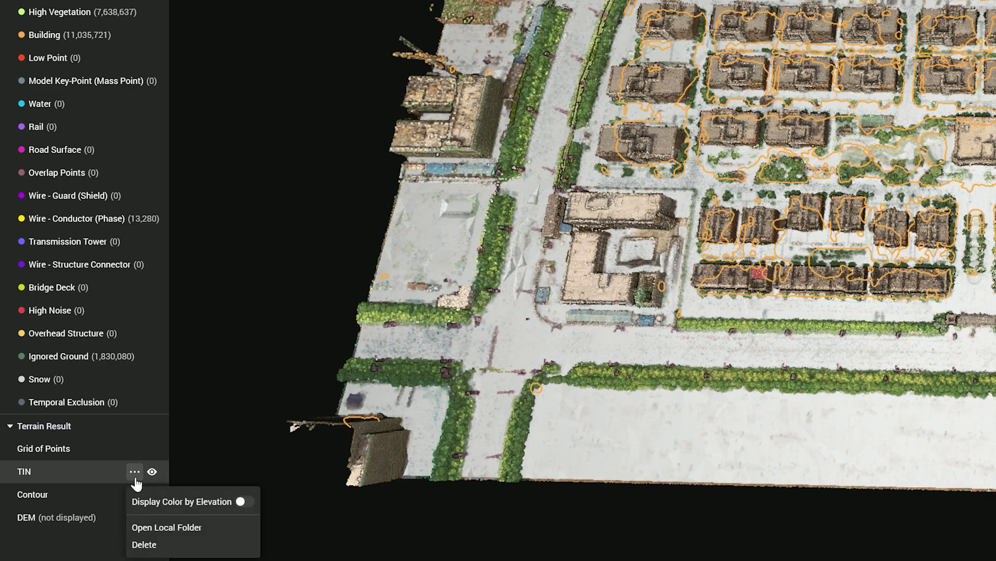
pyautogui.click(244, 501)
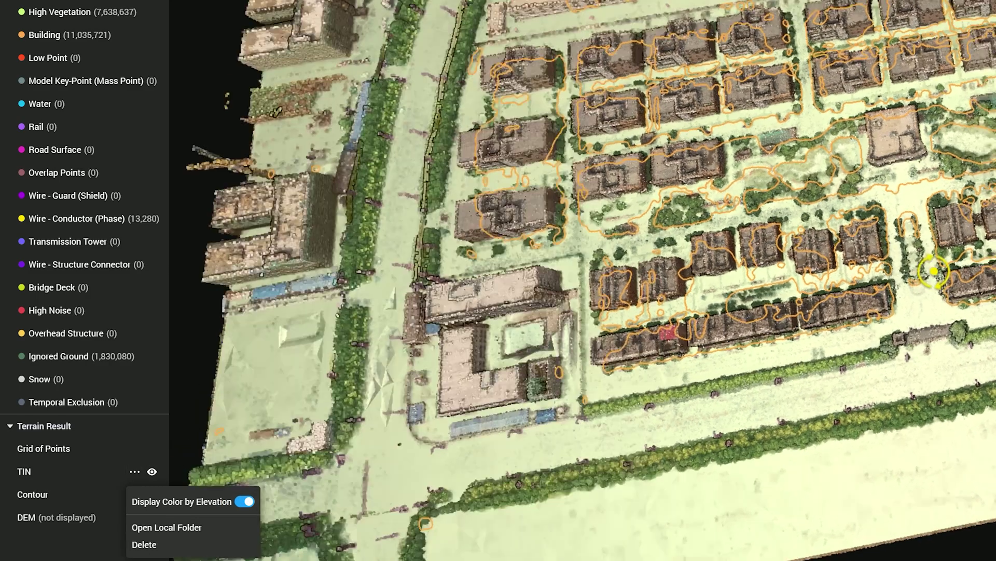
pyautogui.moveTo(933, 270); pyautogui.dragTo(860, 165)
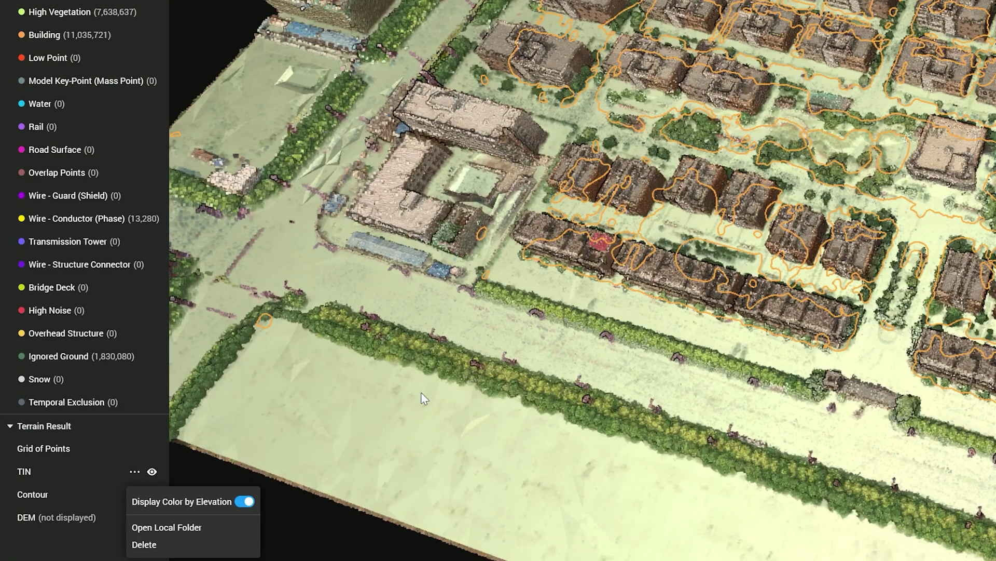
pyautogui.click(234, 525)
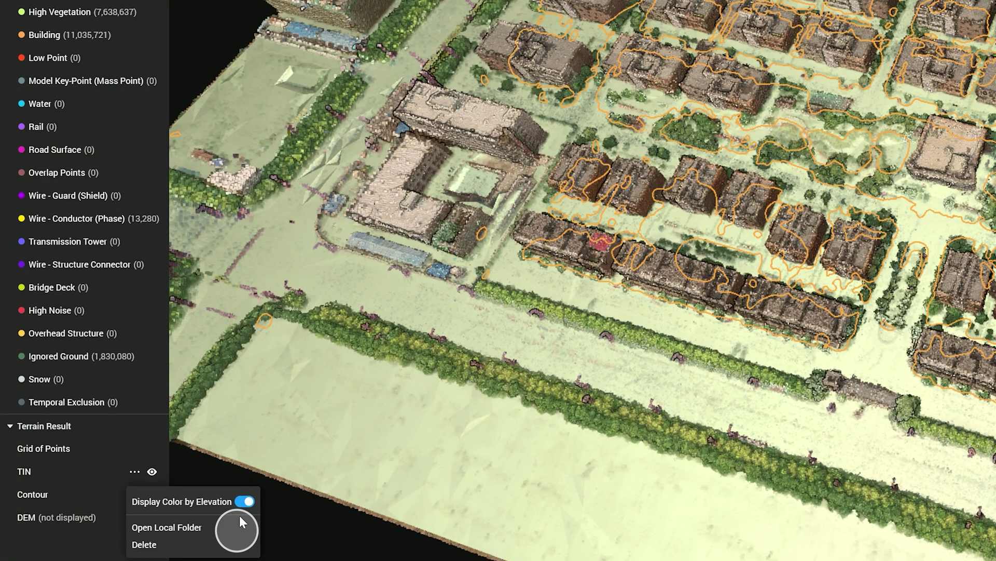